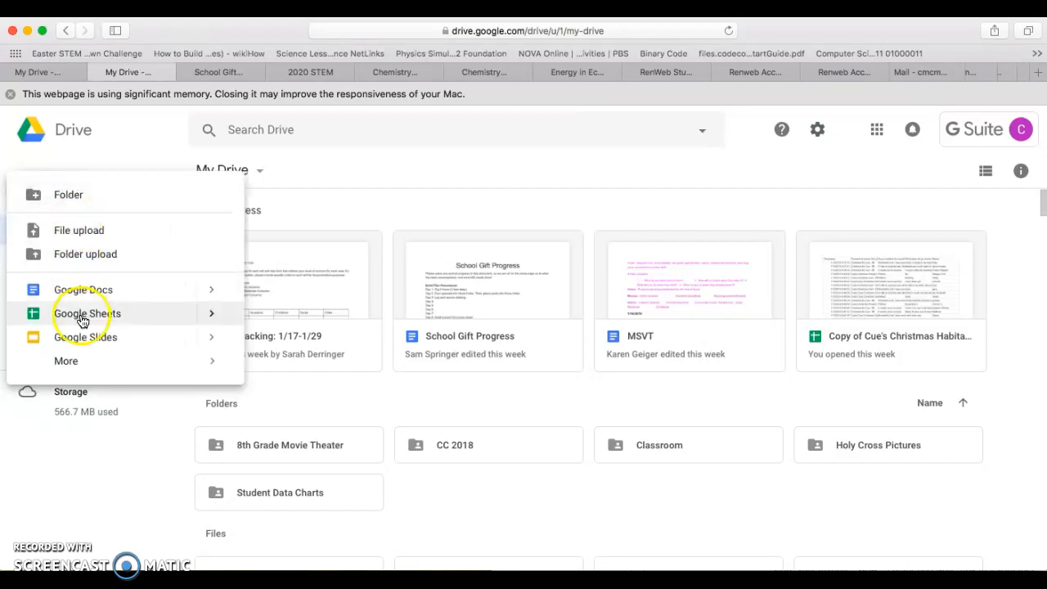
# Create a blank Google Sheets spreadsheet and name it "Mc Lab Chart & Graph"
pyautogui.click(82, 315)
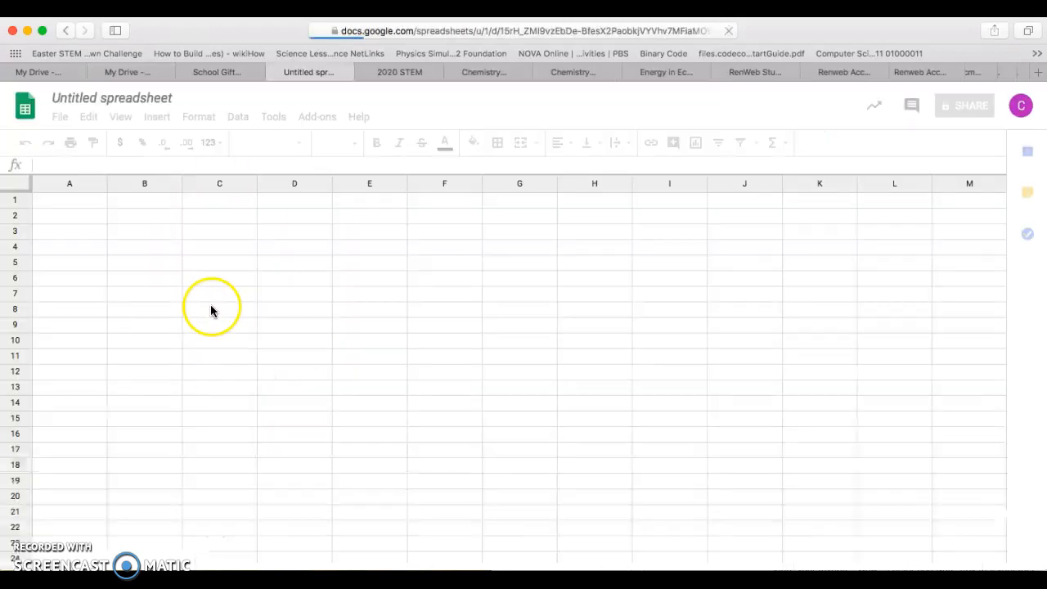
pyautogui.click(141, 99)
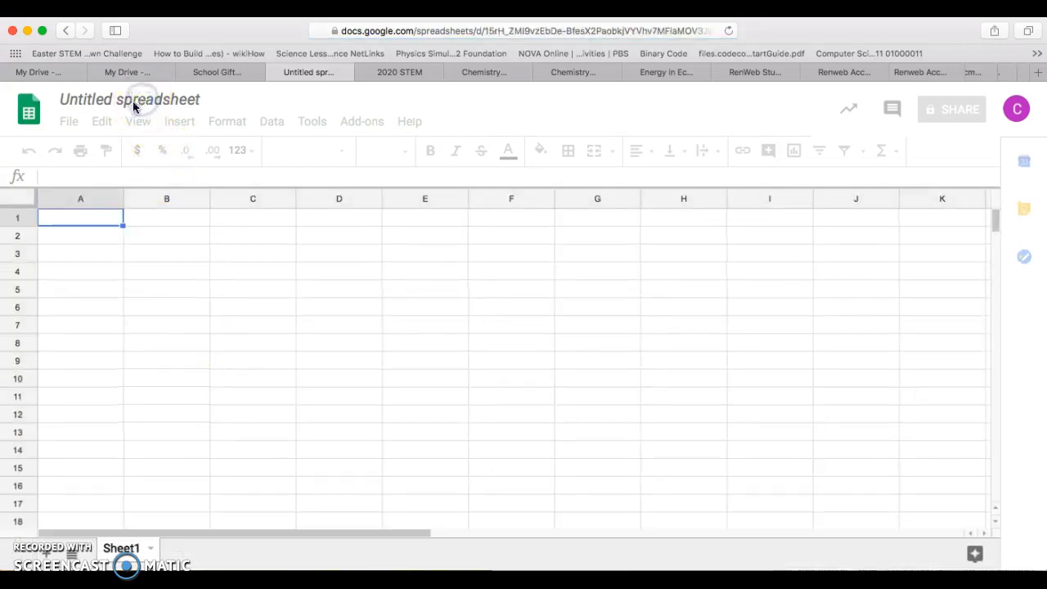
pyautogui.click(144, 98)
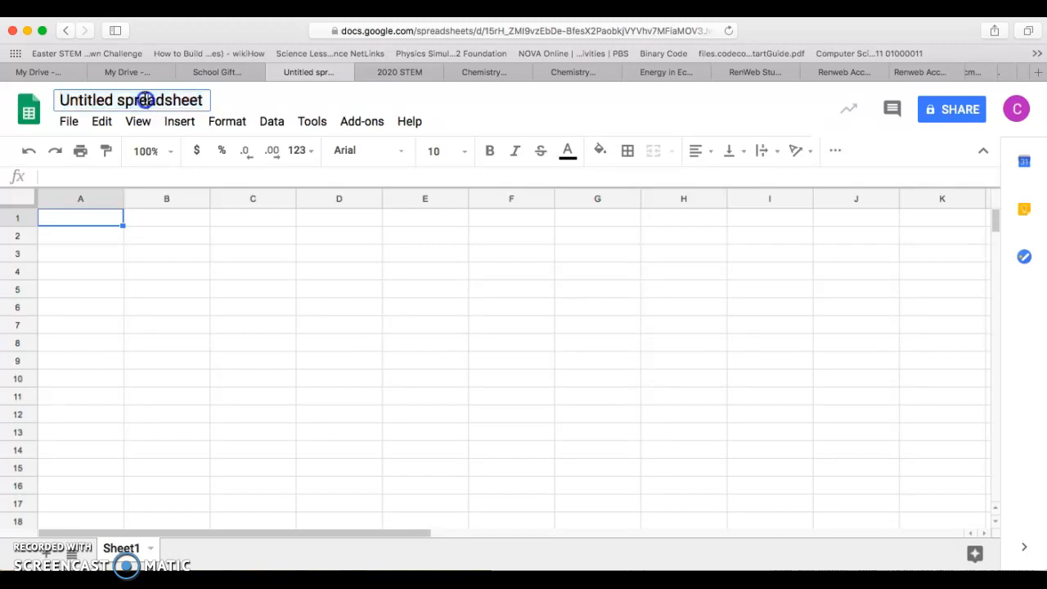
pyautogui.write('Mc ')
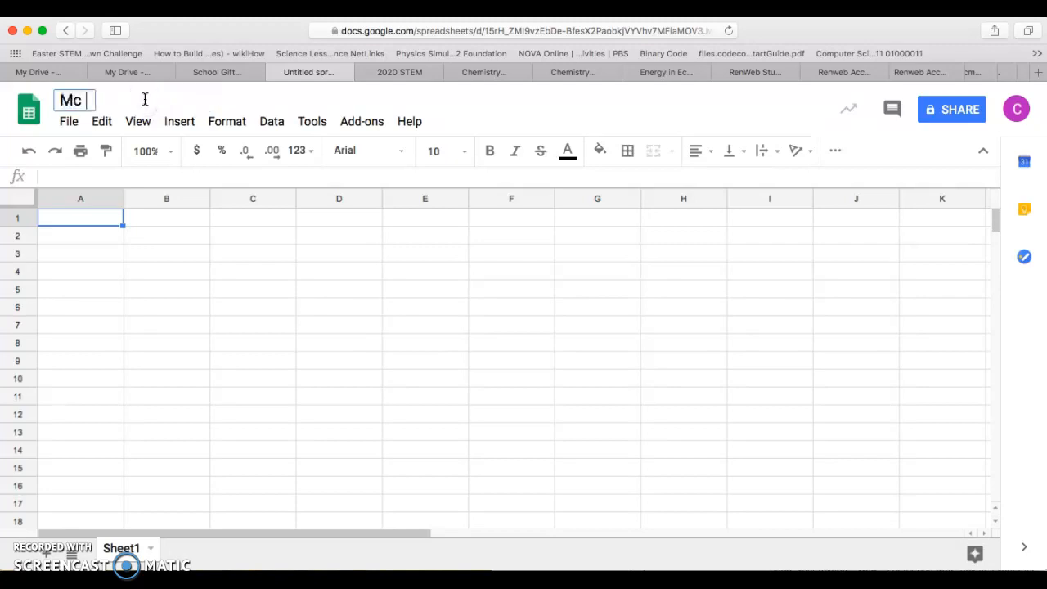
pyautogui.write('Lab C')
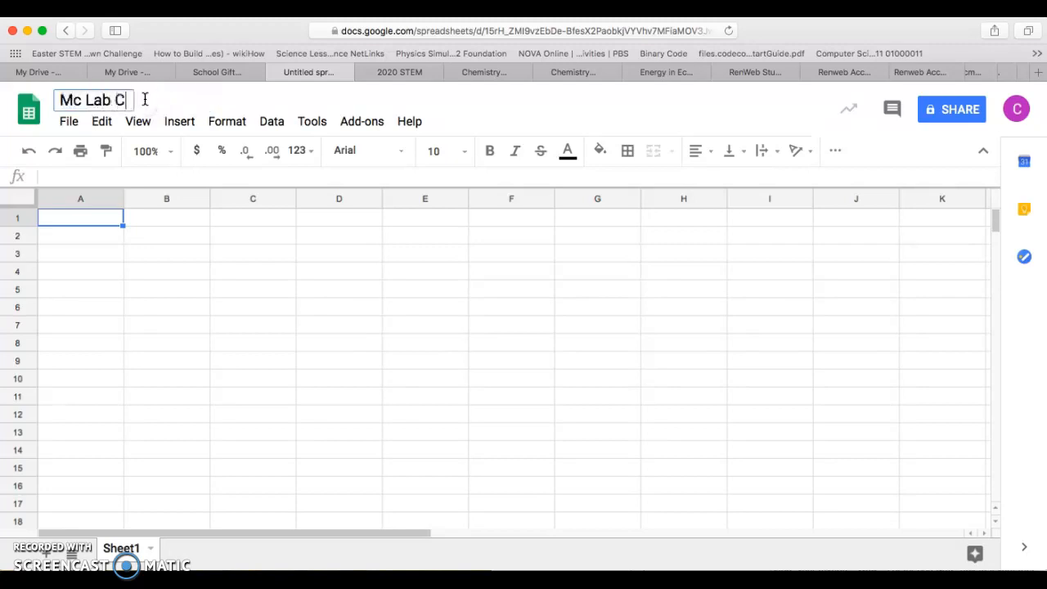
pyautogui.write('hart & Graph')
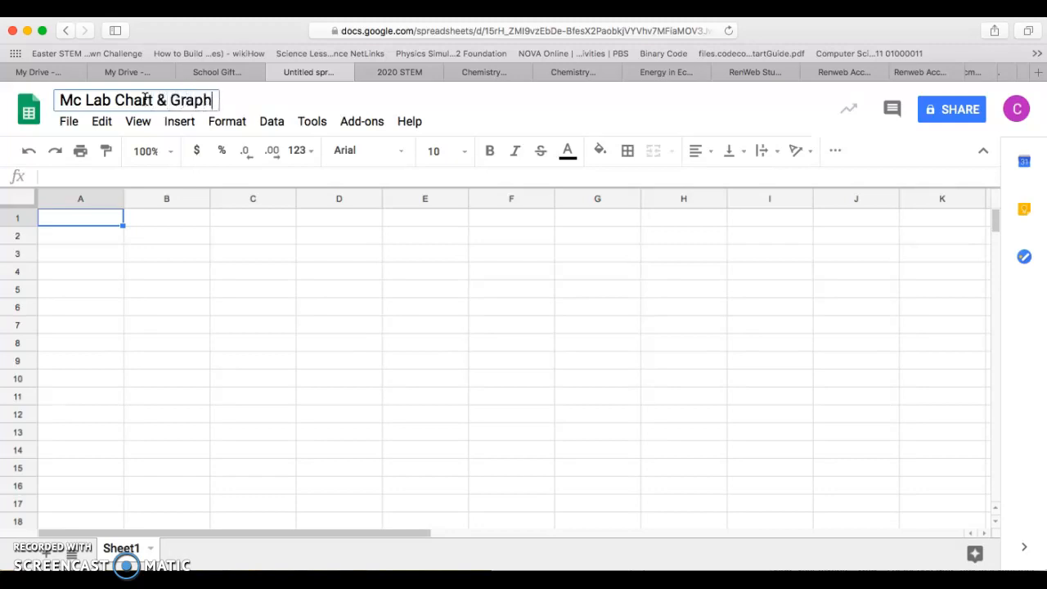
pyautogui.click(131, 201)
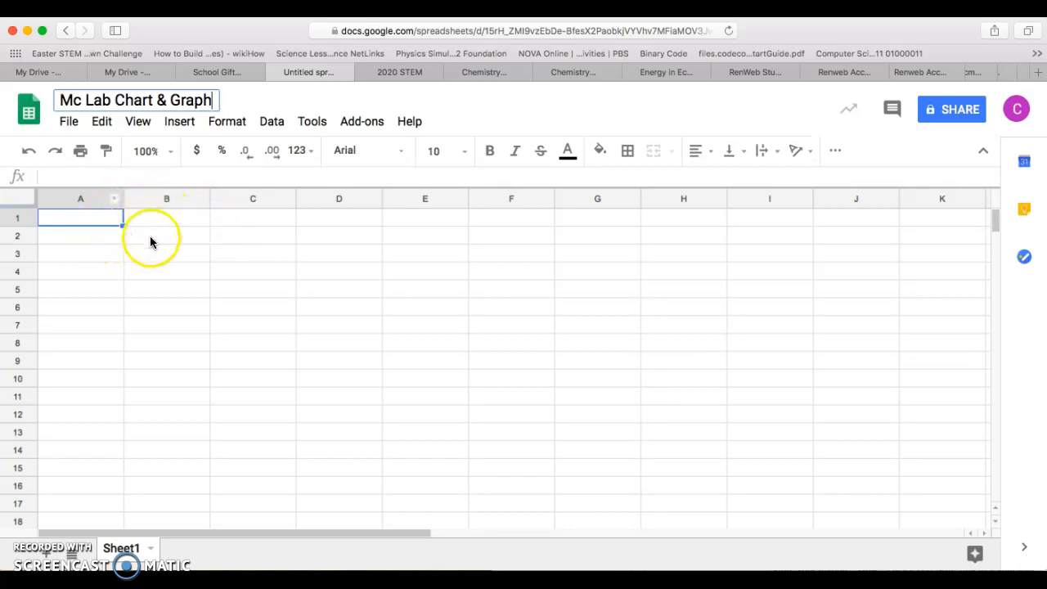
pyautogui.click(141, 238)
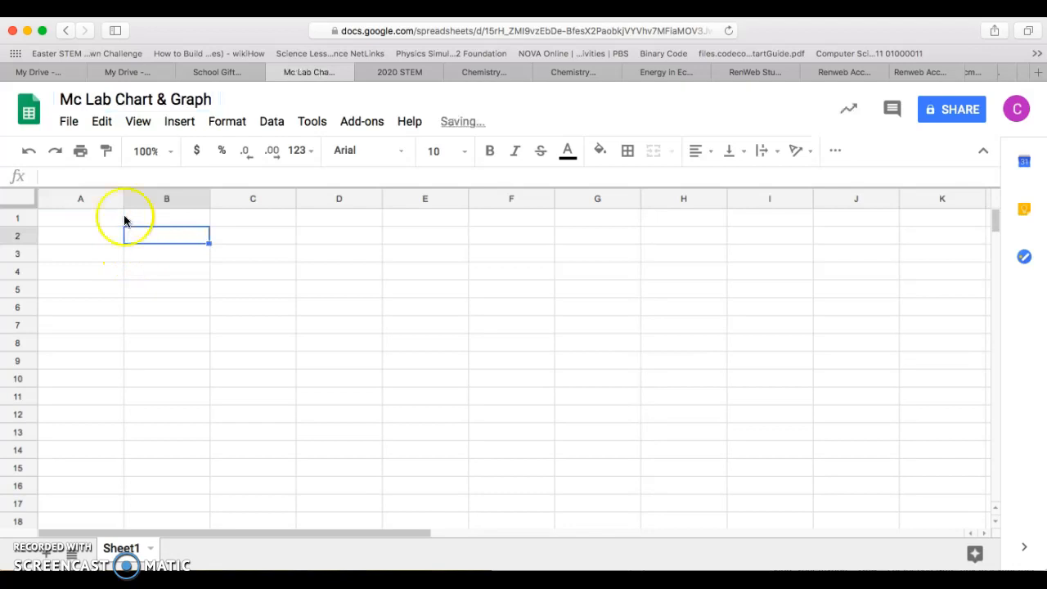
# Enter the table title "Number of Oxygen Bubbles Produced in 3 Minutes" in cell A1
pyautogui.click(84, 219)
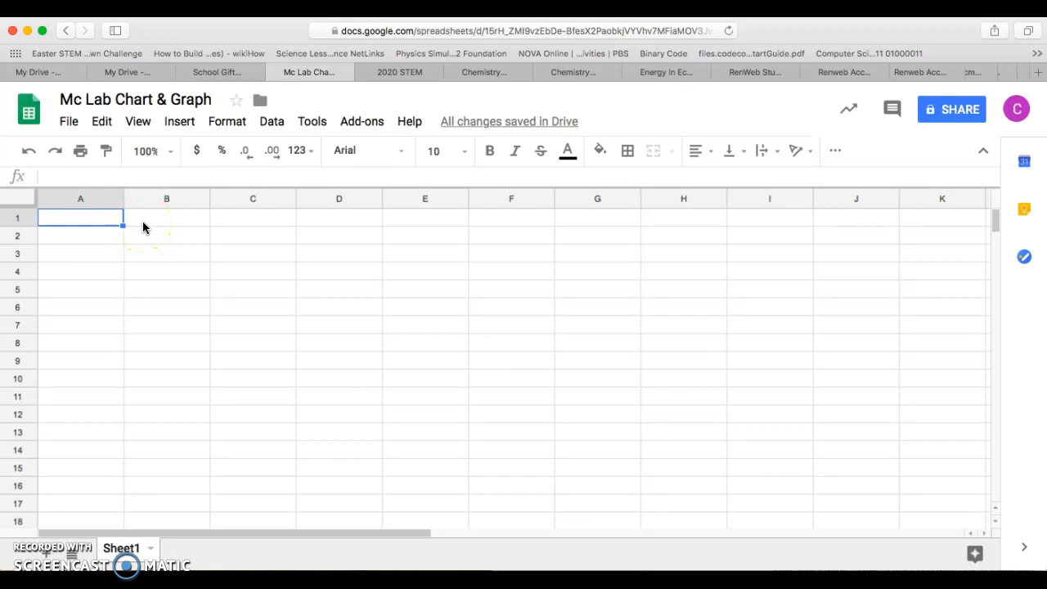
pyautogui.write('Number of Oxygen Bubbles Produces')
pyautogui.press('BackSpace')
pyautogui.write('d in 3')
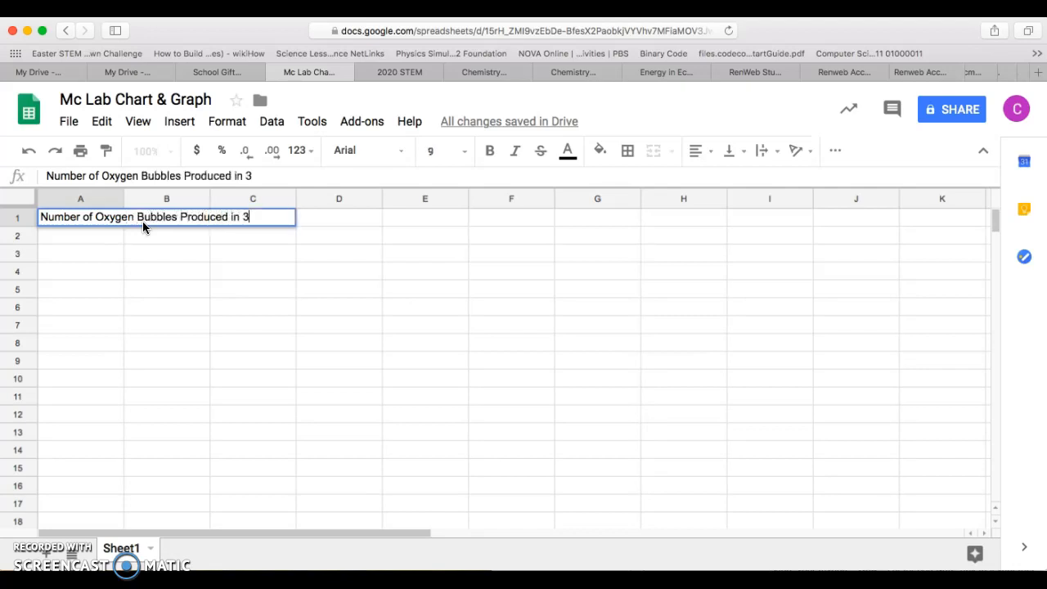
pyautogui.write(' Minutes')
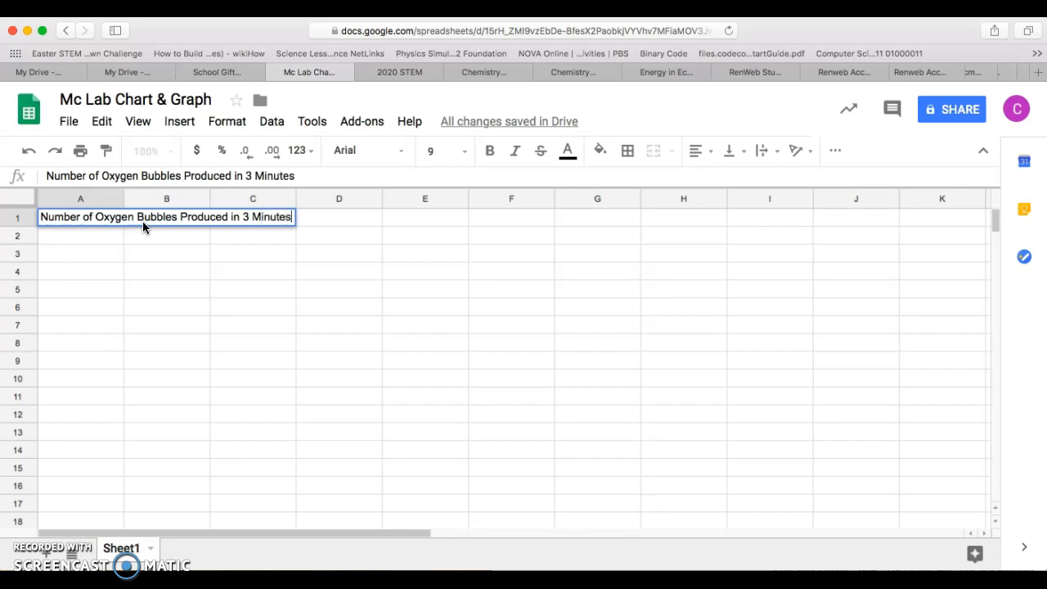
# Enter the column header "Distance From Light (in)" in cell A3
pyautogui.click(71, 254)
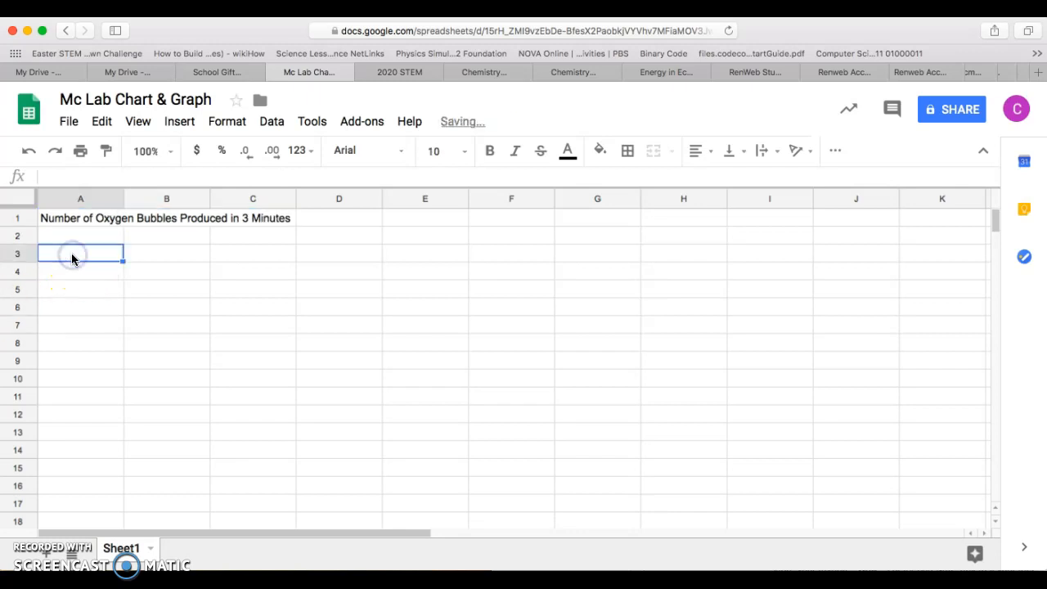
pyautogui.write('D')
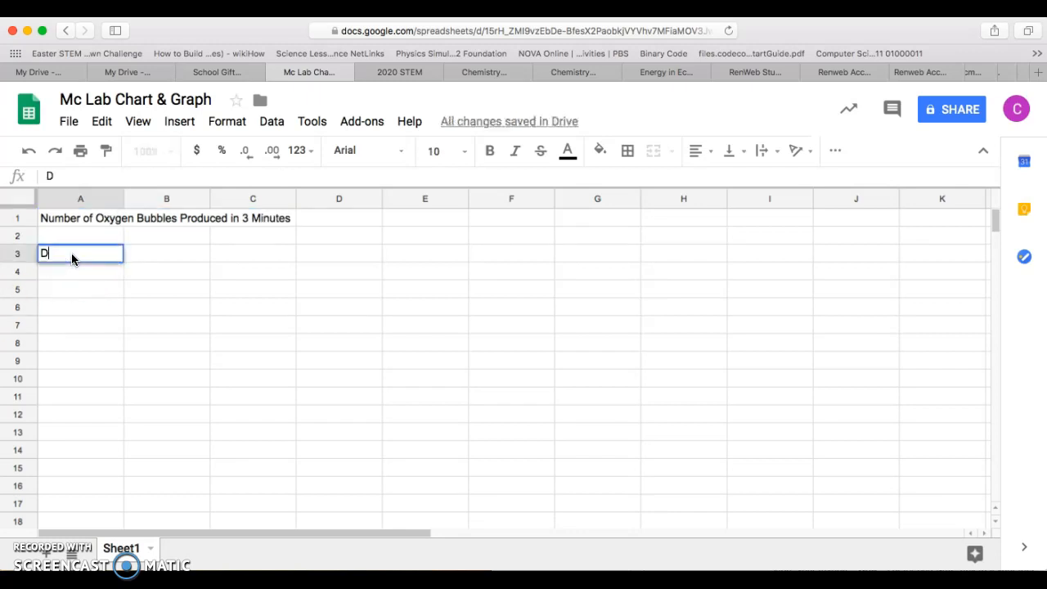
pyautogui.write('istance From Light')
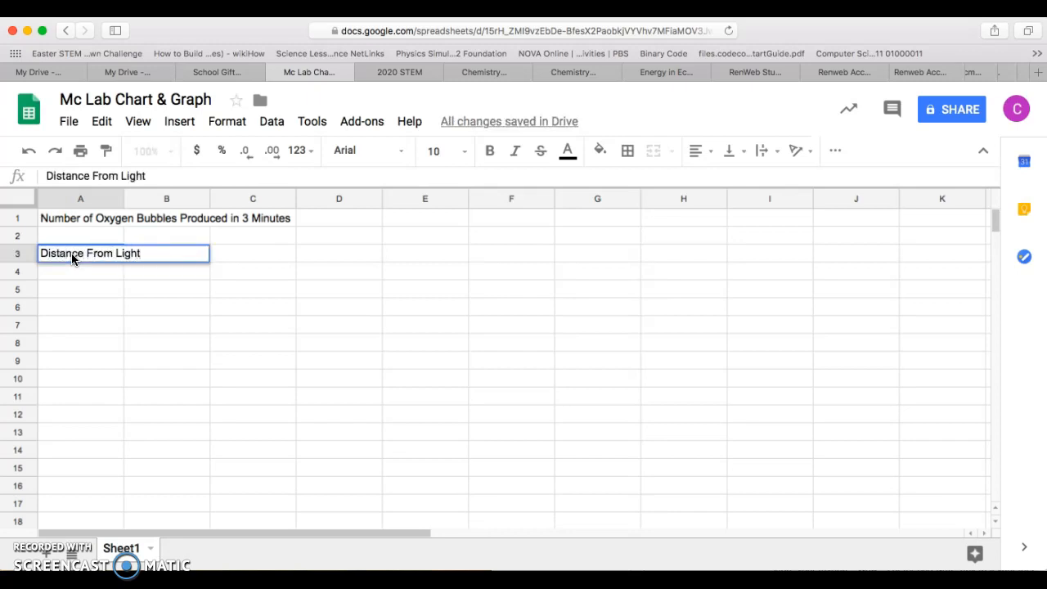
pyautogui.press('Tab')
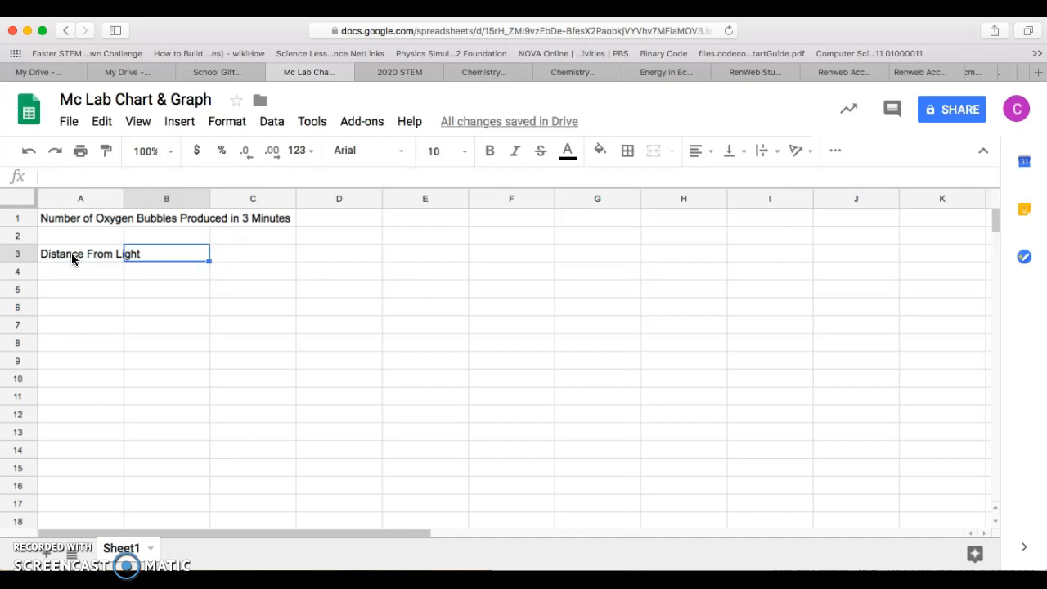
pyautogui.click(78, 273)
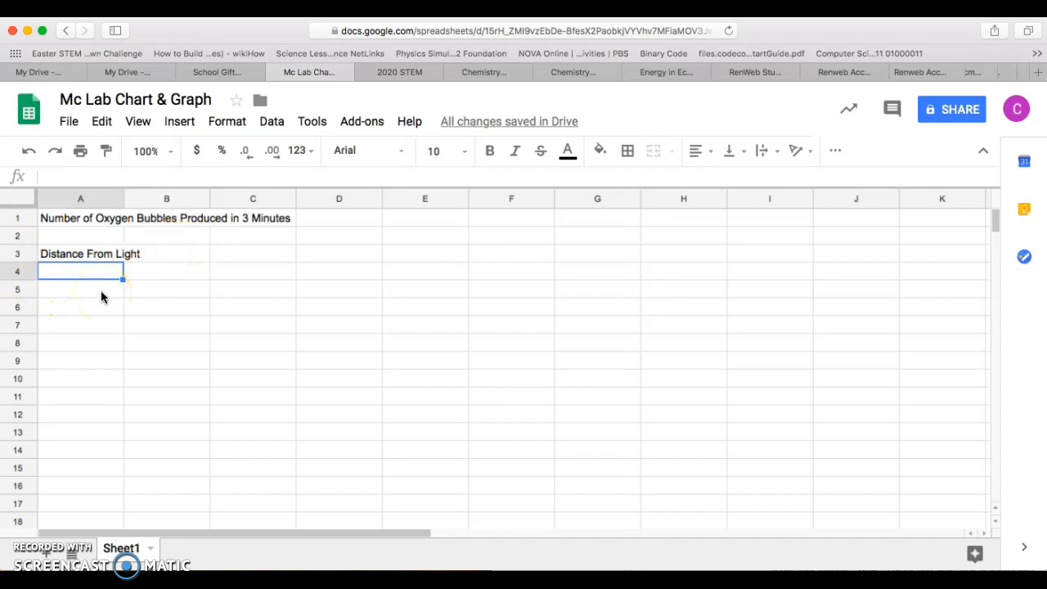
pyautogui.click(161, 254)
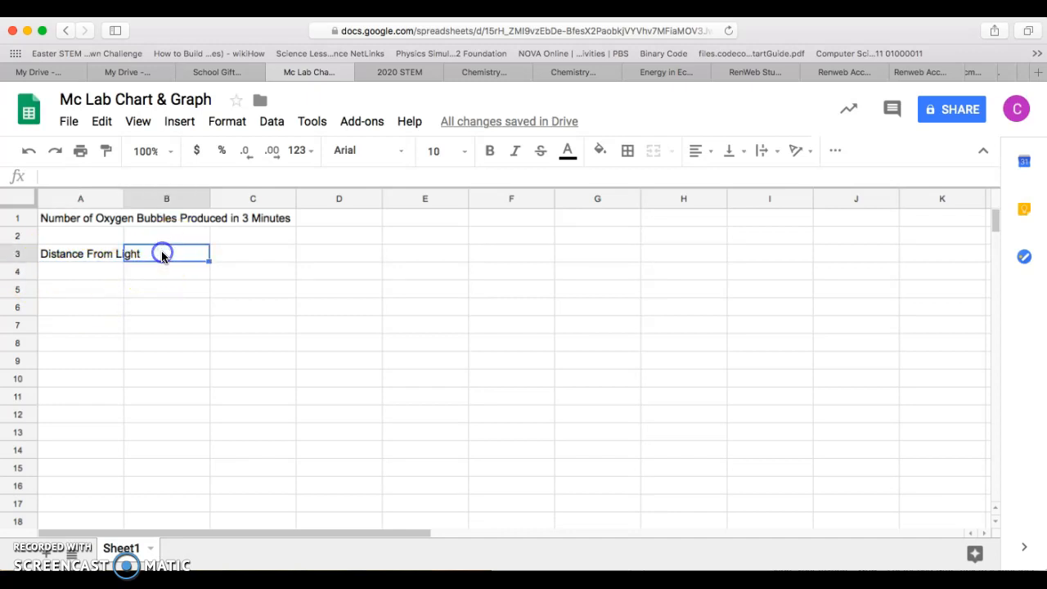
pyautogui.doubleClick(87, 254)
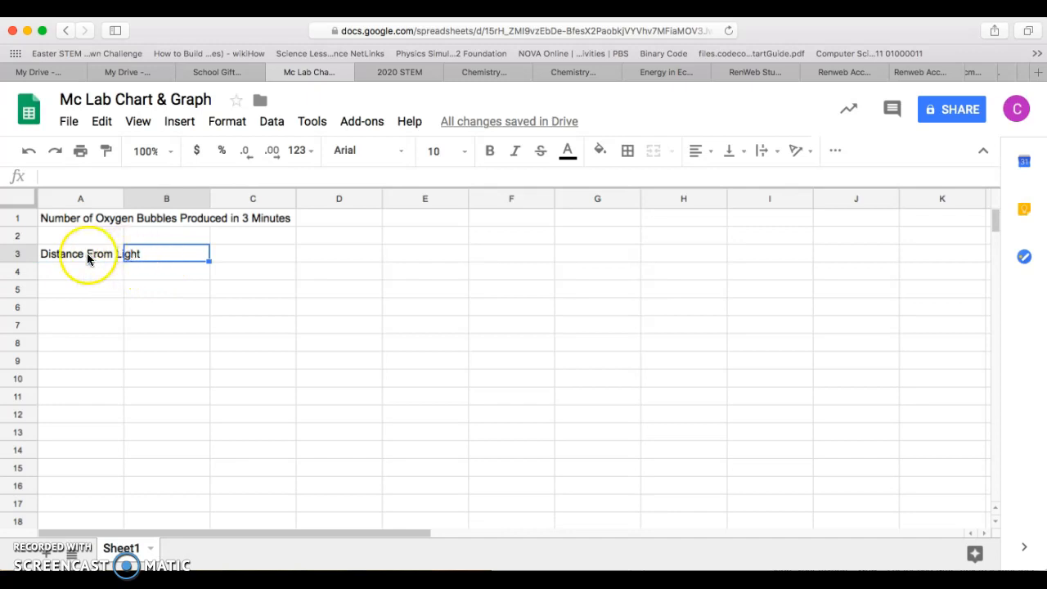
pyautogui.click(189, 246)
pyautogui.write('(')
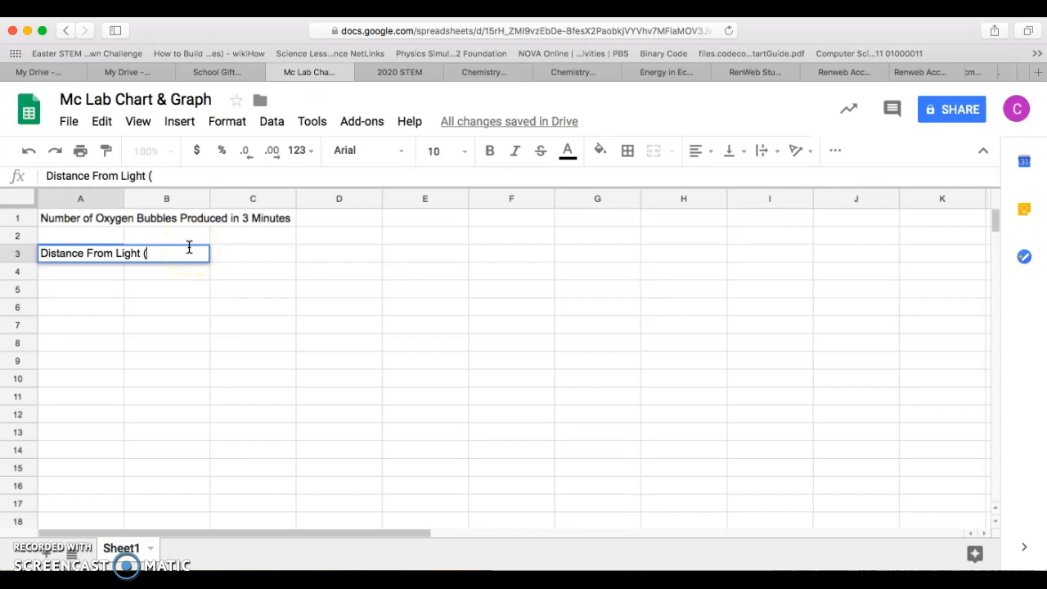
pyautogui.write('in)')
# Fill in the distances 6, 12 and 18 in cells A4 to A6
pyautogui.click(91, 272)
pyautogui.write('6')
pyautogui.press('Return')
pyautogui.write('12')
pyautogui.press('Return')
pyautogui.write('18')
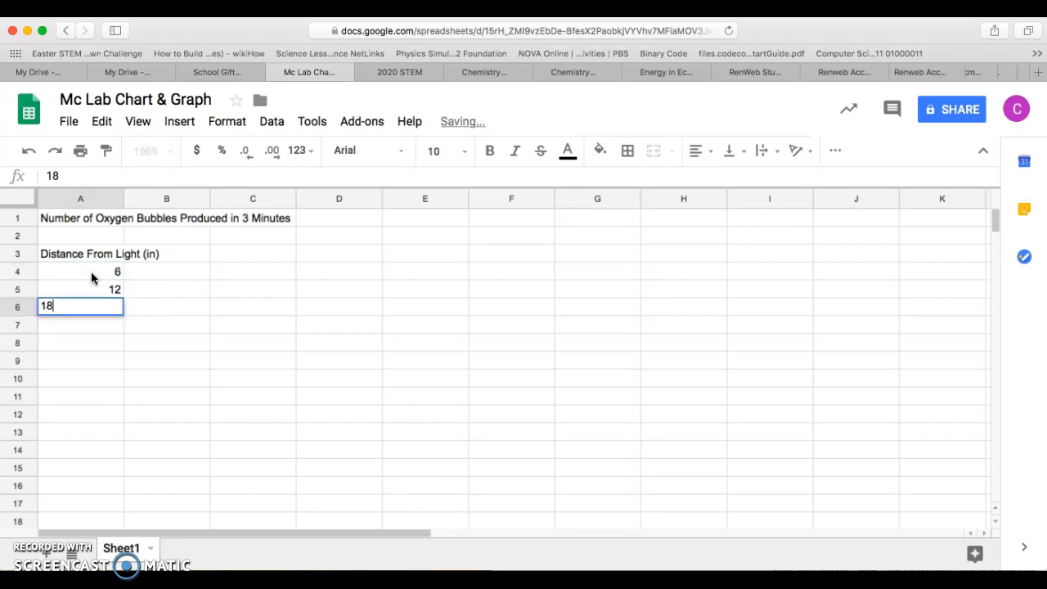
# Enter the column header "Number of Bubbles Produced" in cell B3
pyautogui.click(191, 256)
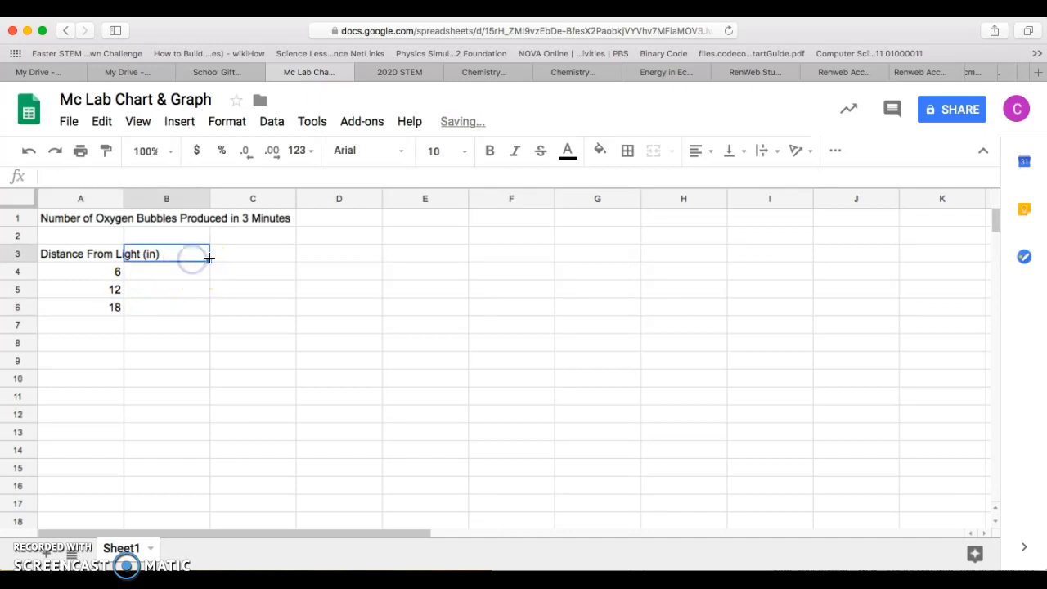
pyautogui.write('Number of')
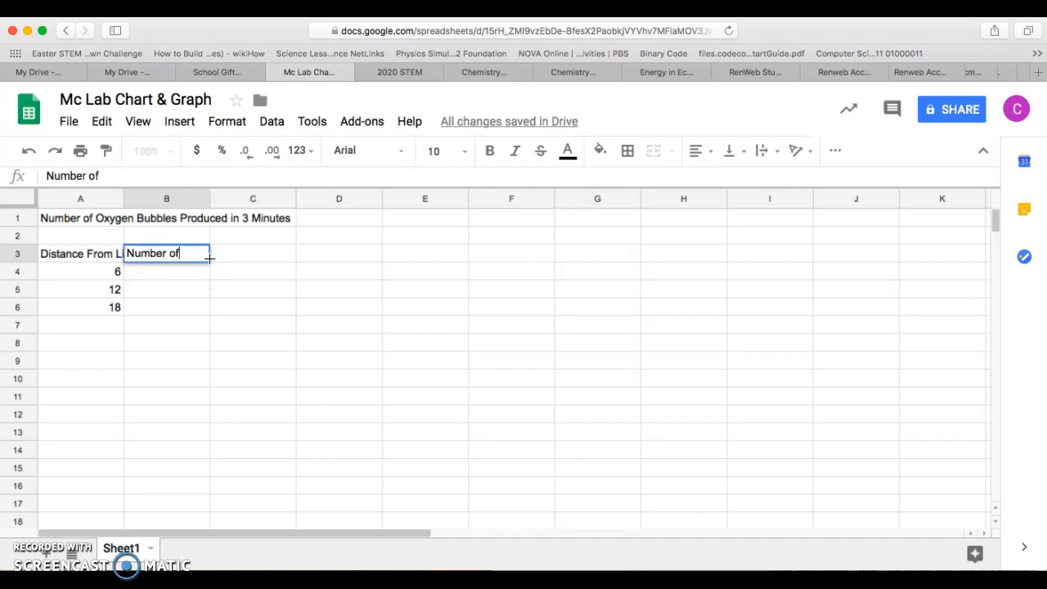
pyautogui.write(' Bubbles p')
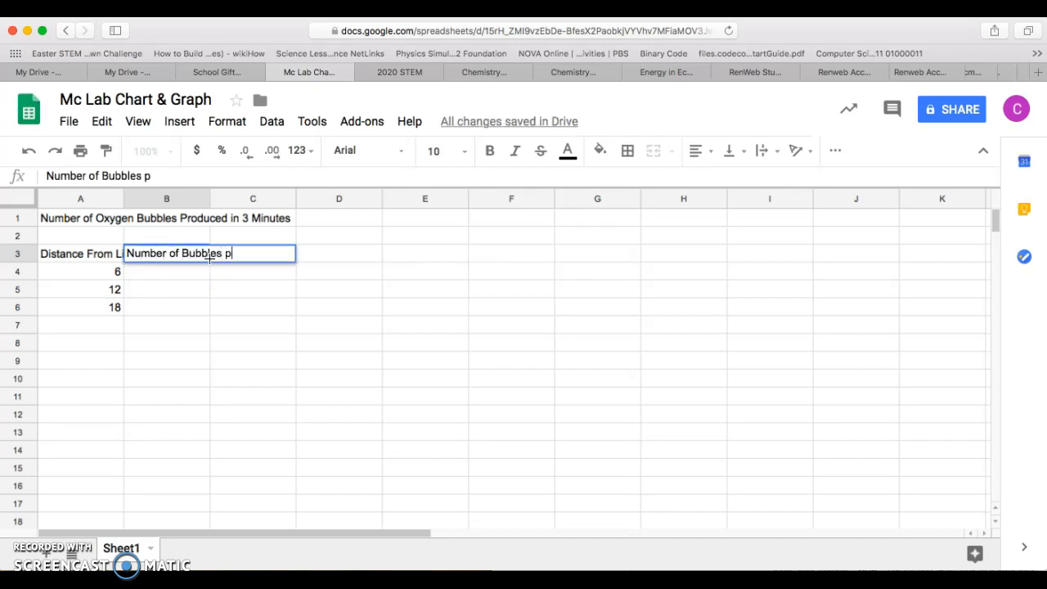
pyautogui.press('BackSpace')
pyautogui.write('Produced')
# Fill in the bubble counts 3, 7 and 6 in cells B4 to B6
pyautogui.click(175, 270)
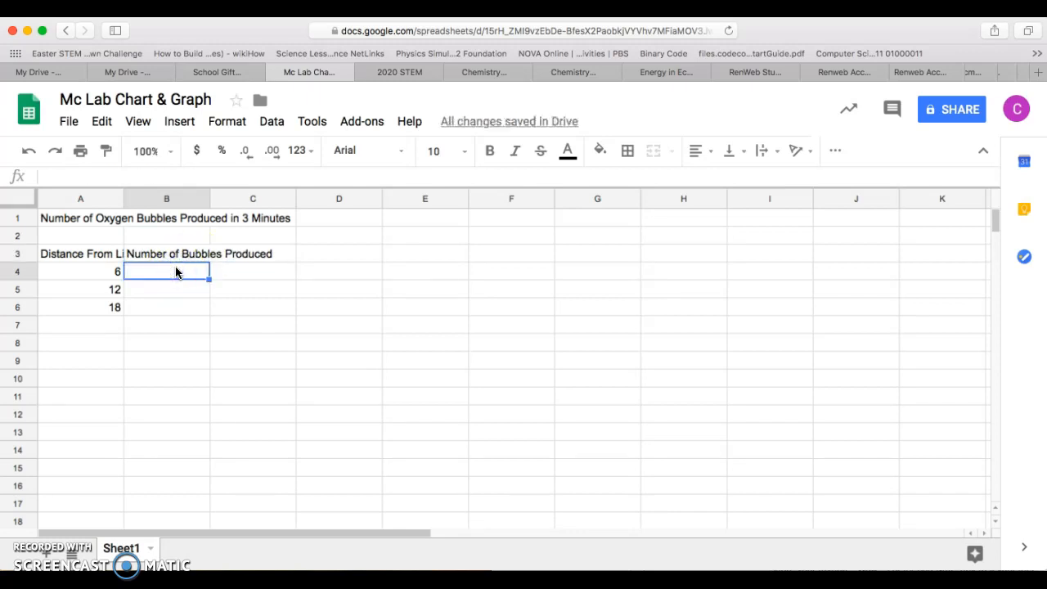
pyautogui.write('3')
pyautogui.press('Return')
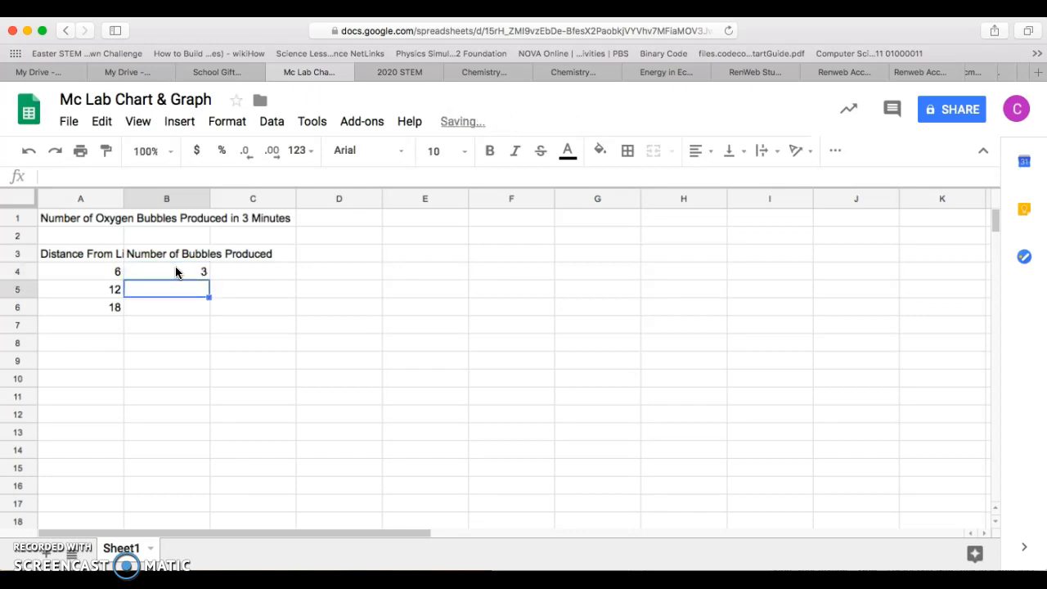
pyautogui.write('7')
pyautogui.press('Return')
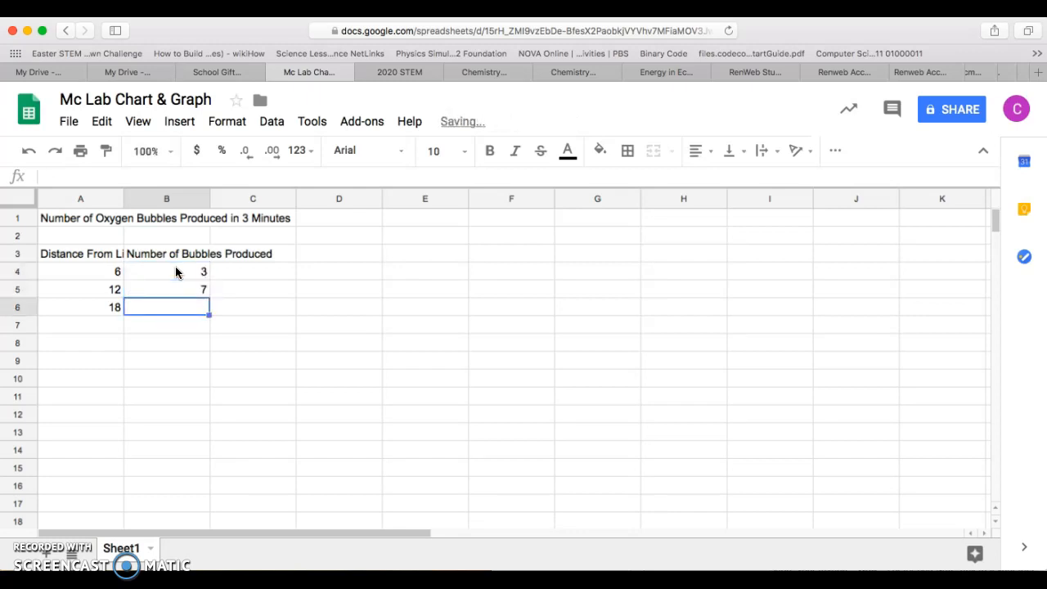
pyautogui.write('6')
pyautogui.press('Return')
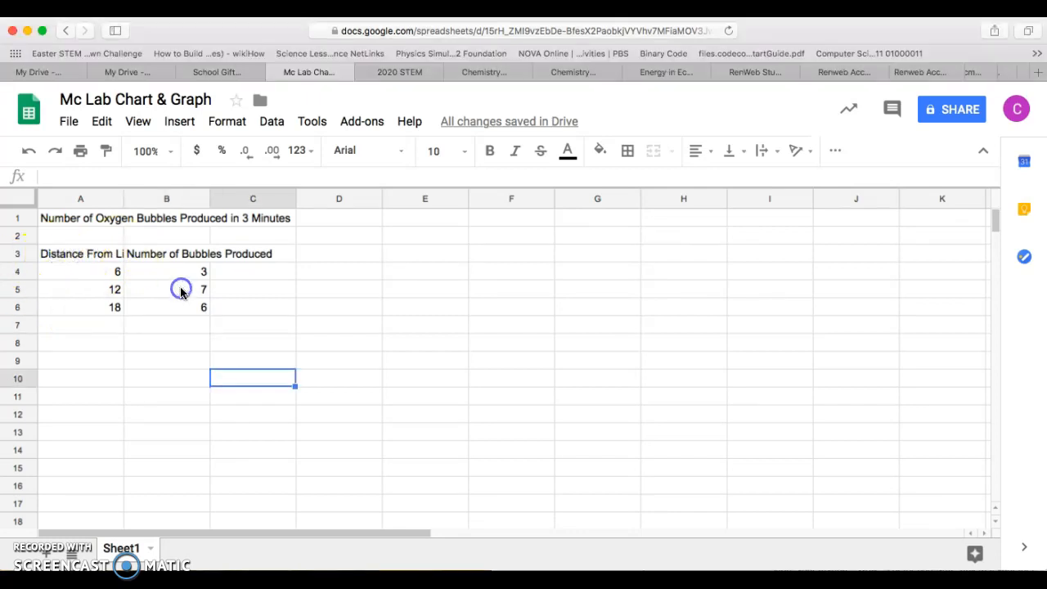
pyautogui.click(121, 357)
# Insert a chart from the headers and data in A3:B6 and review its data settings
pyautogui.moveTo(75, 253); pyautogui.dragTo(199, 307)
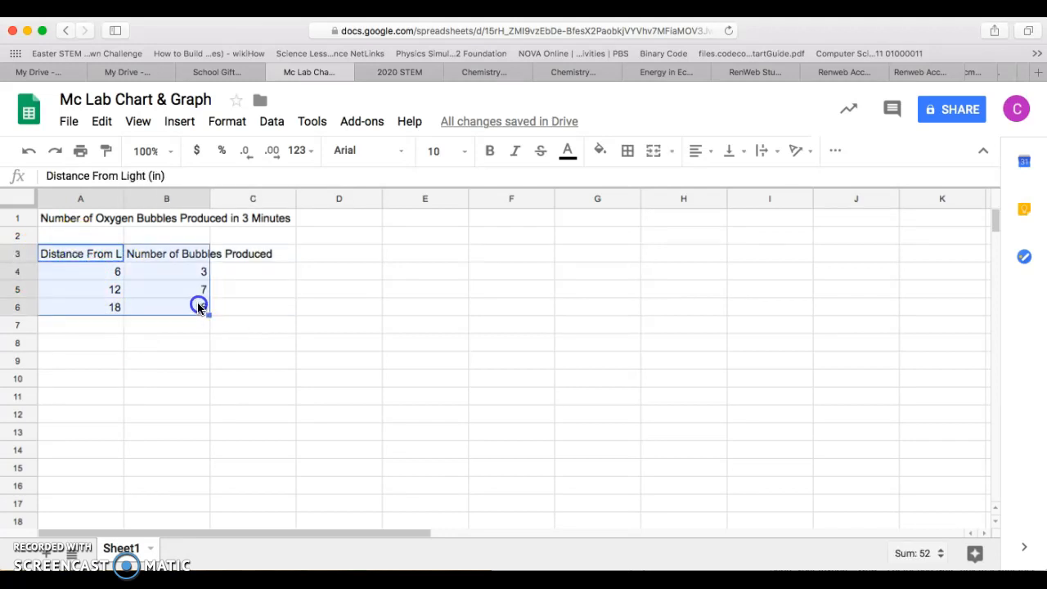
pyautogui.click(180, 121)
pyautogui.click(214, 325)
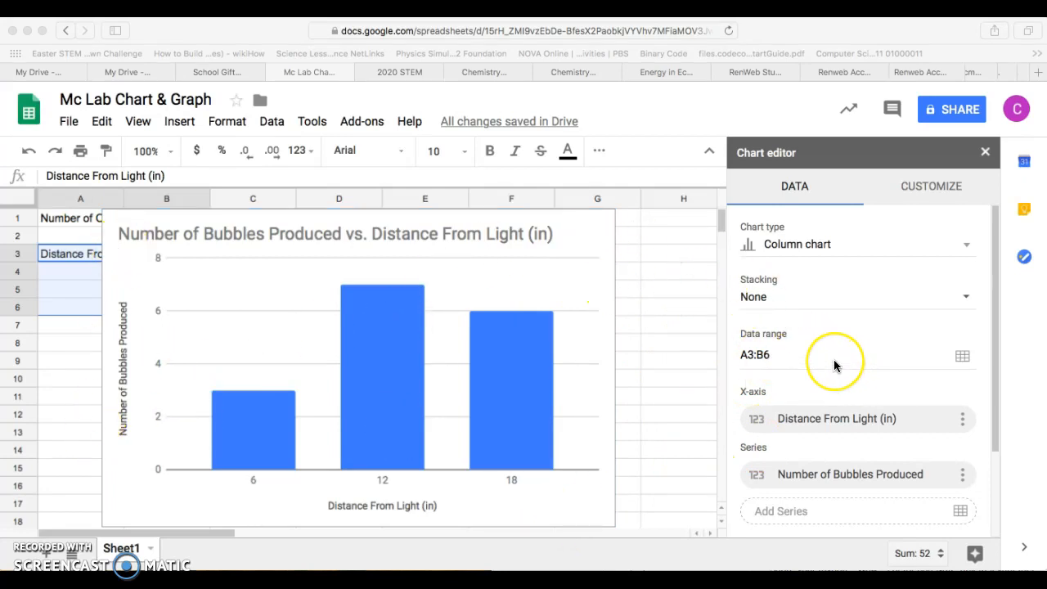
pyautogui.scroll(-3, 834, 360)
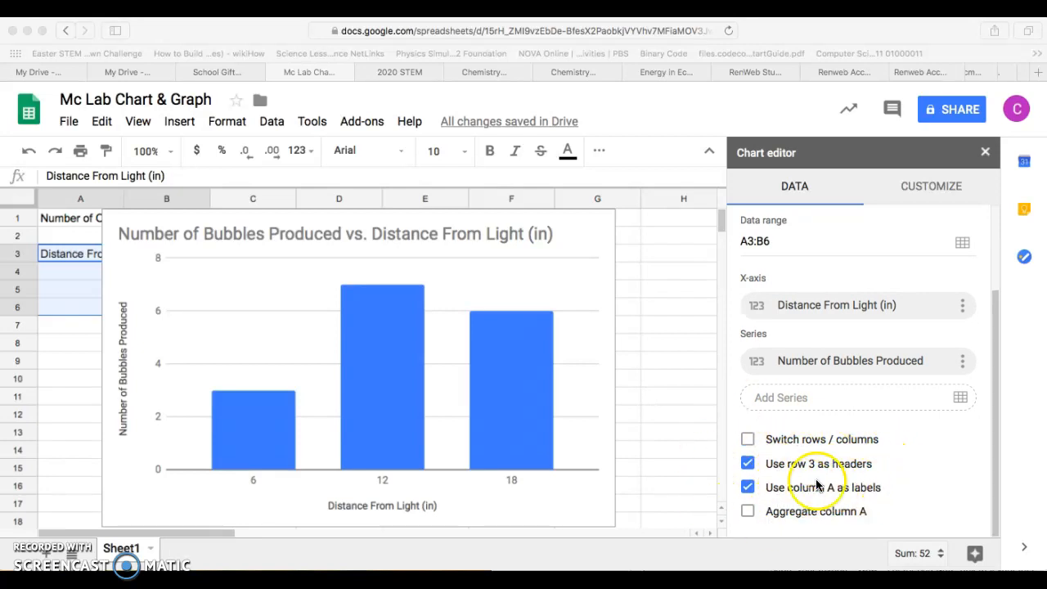
# Add "O2" before "Bubbles" in the chart title so it reads "Number of O2 Bubbles Produced vs. Distance From Light (in)"
pyautogui.click(920, 188)
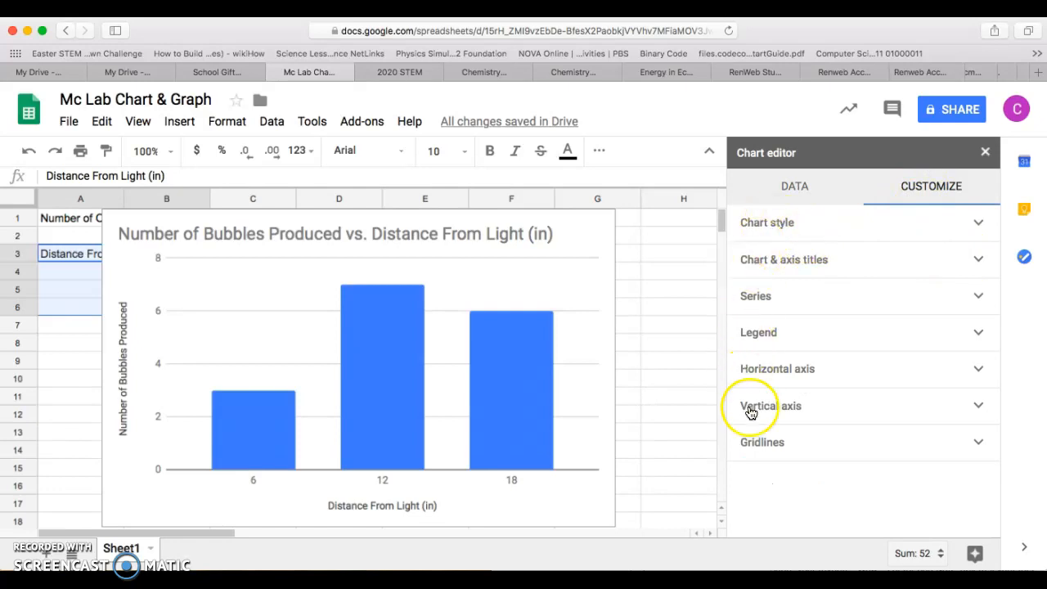
pyautogui.click(970, 259)
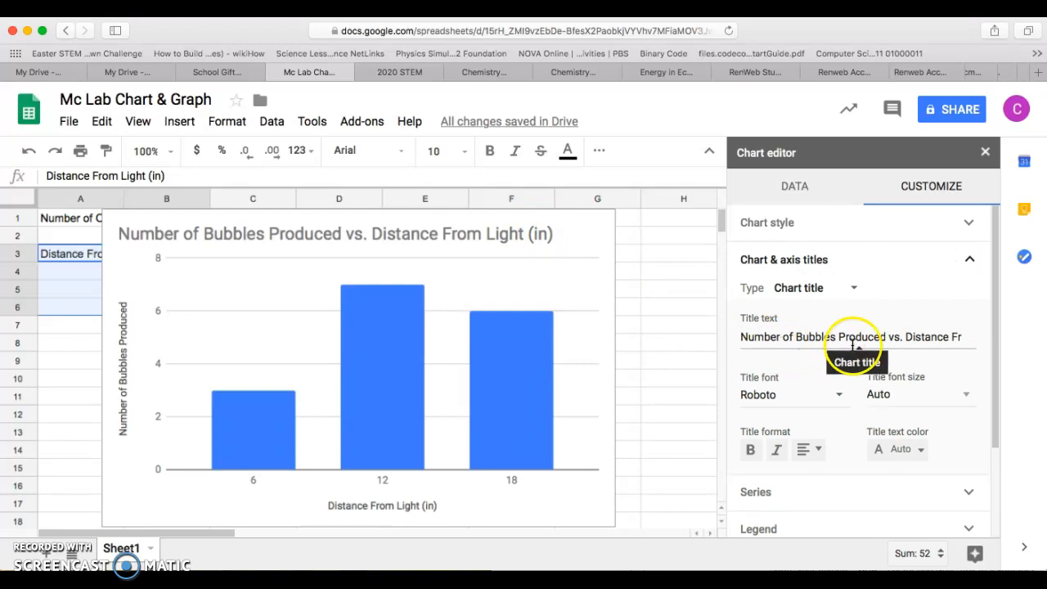
pyautogui.click(799, 334)
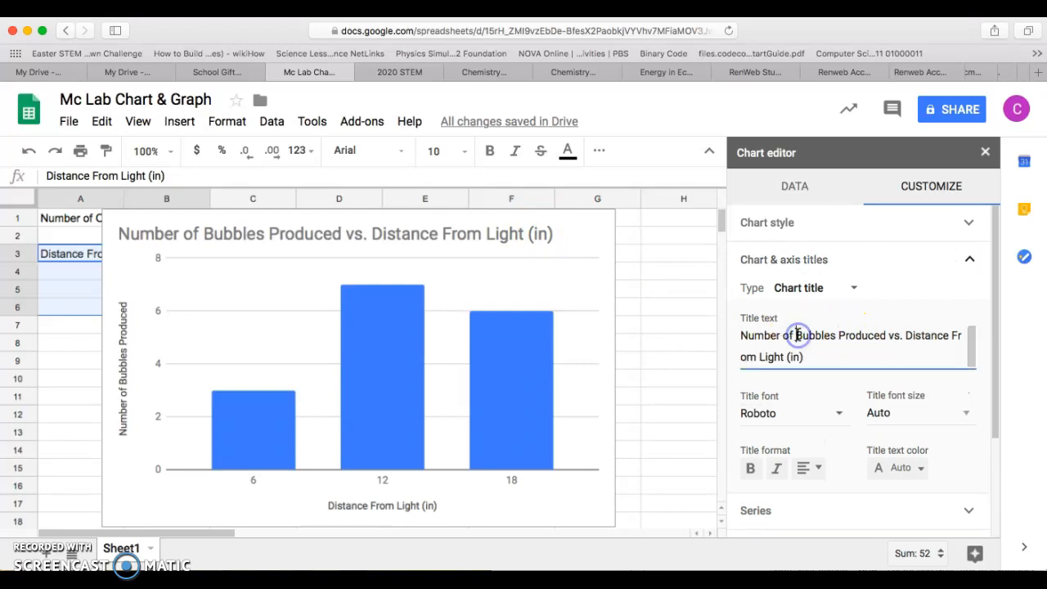
pyautogui.write('O2')
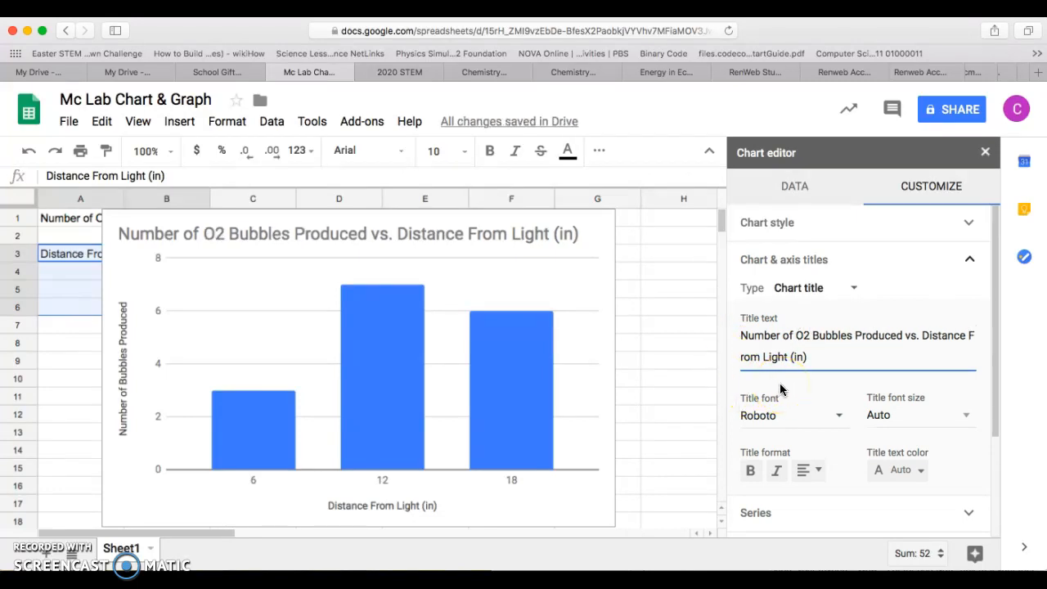
pyautogui.scroll(-2, 785, 380)
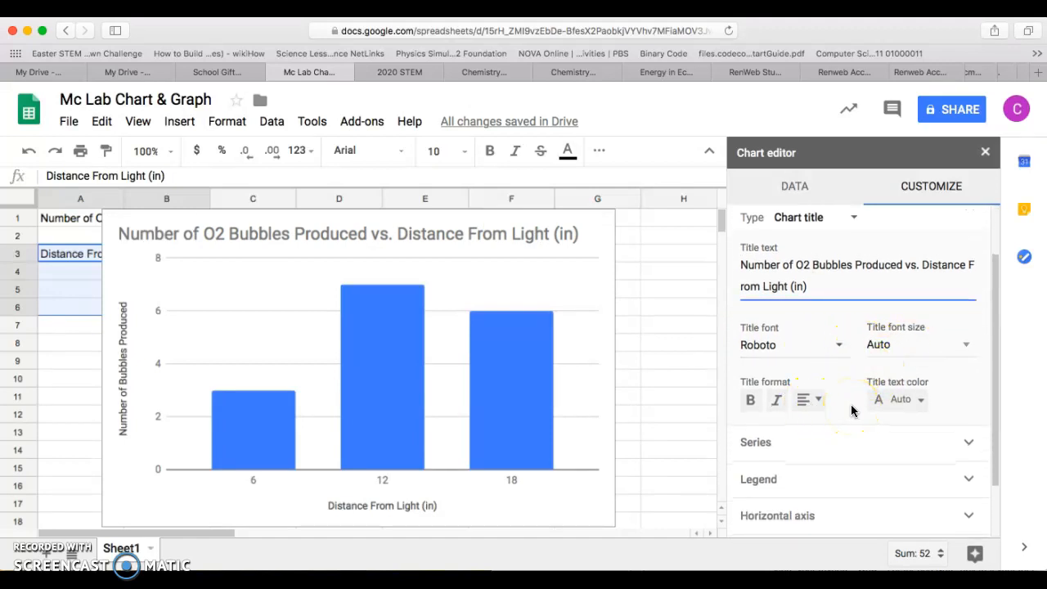
# Set the chart title's text color to dark purple
pyautogui.click(900, 399)
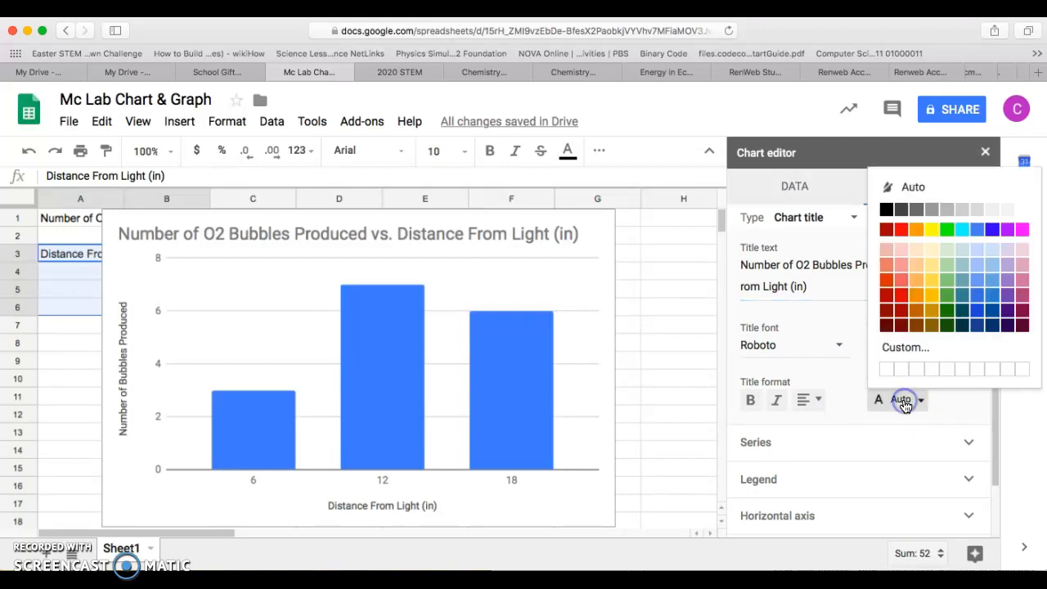
pyautogui.click(1019, 327)
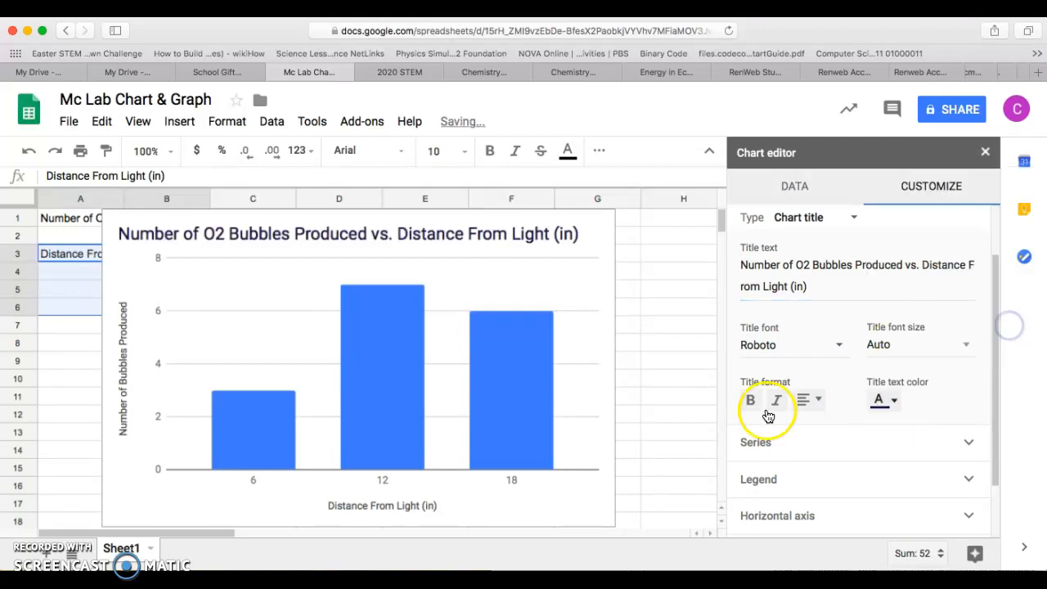
pyautogui.scroll(-1, 870, 395)
pyautogui.click(876, 381)
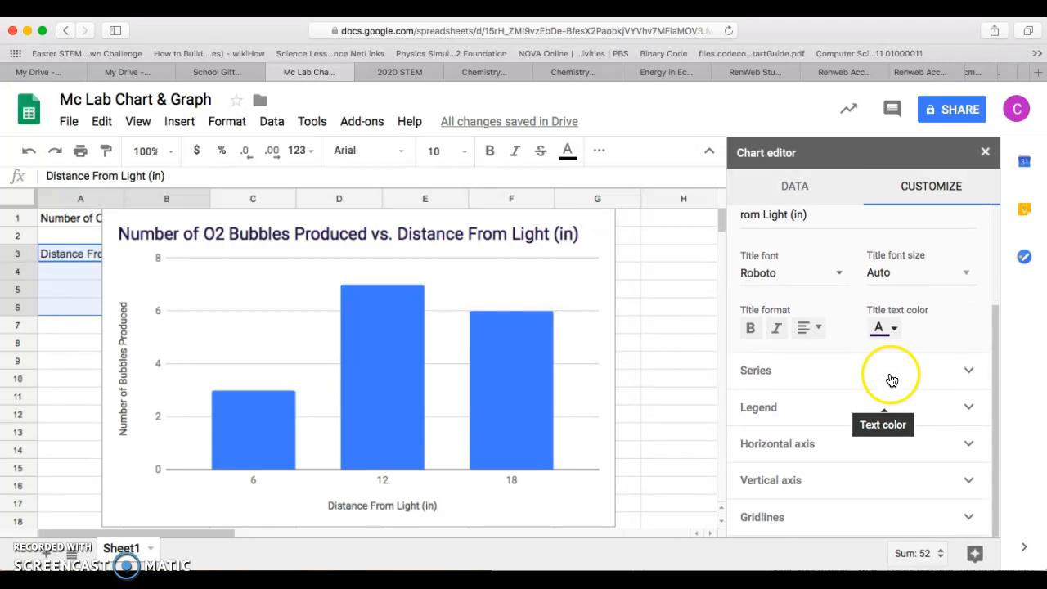
# Look through the chart's horizontal axis label formatting options
pyautogui.click(968, 444)
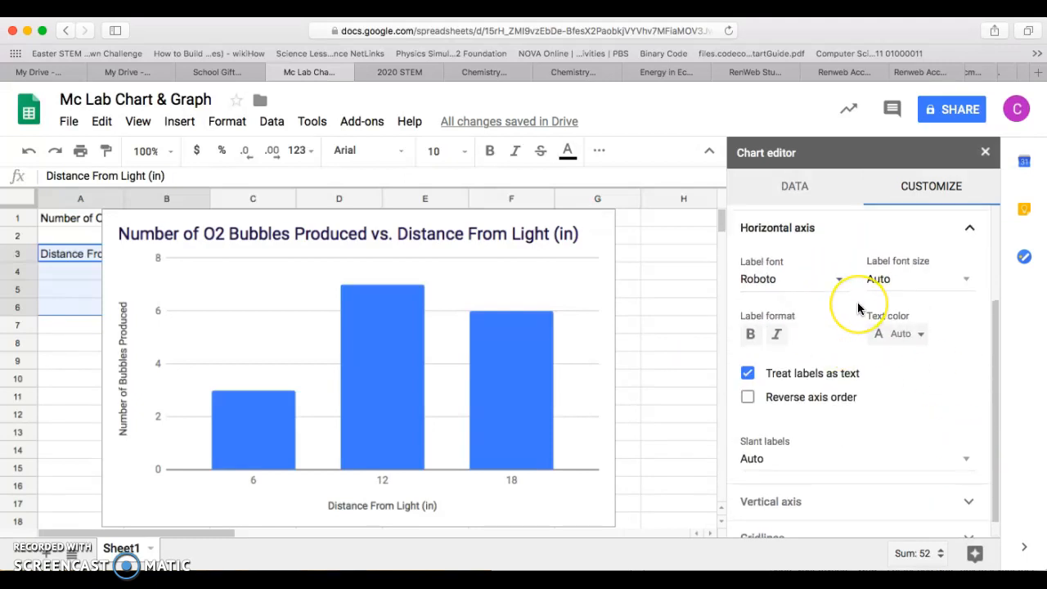
pyautogui.scroll(-1, 857, 302)
pyautogui.scroll(3, 857, 302)
pyautogui.scroll(1, 857, 308)
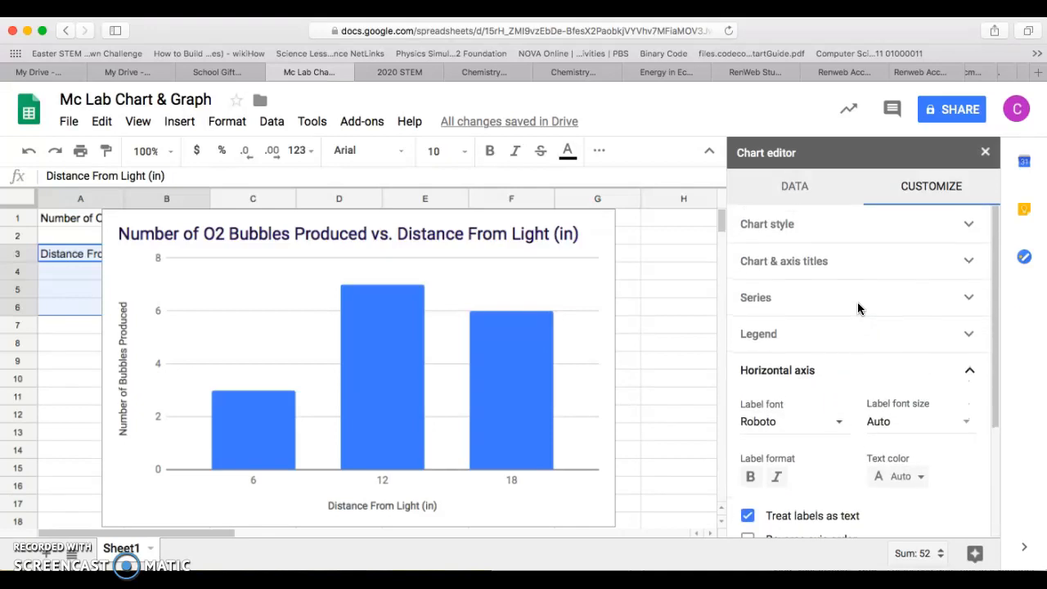
pyautogui.click(946, 260)
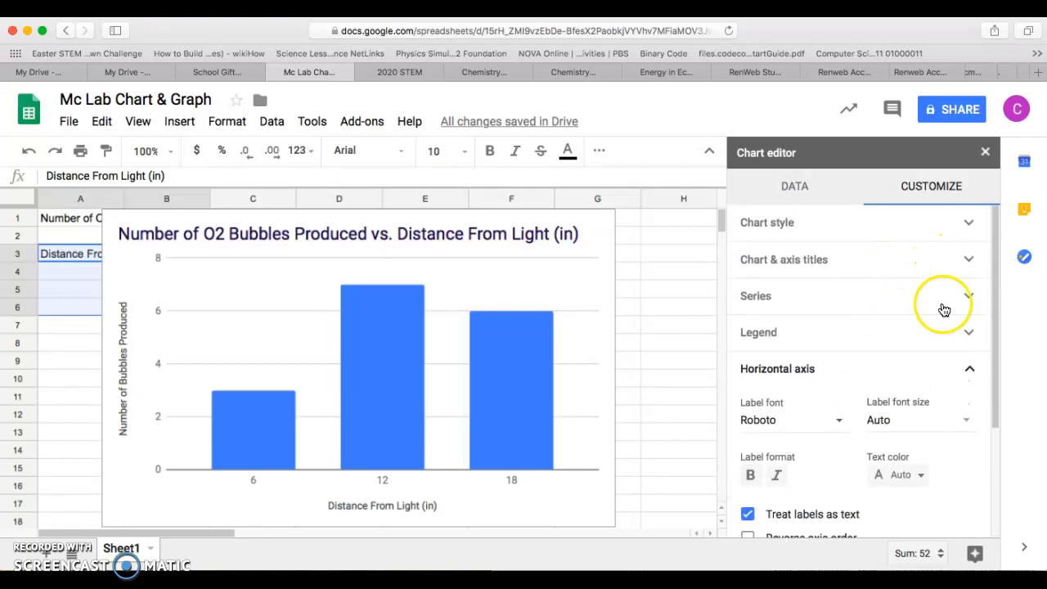
pyautogui.scroll(-3, 944, 319)
pyautogui.scroll(3, 942, 328)
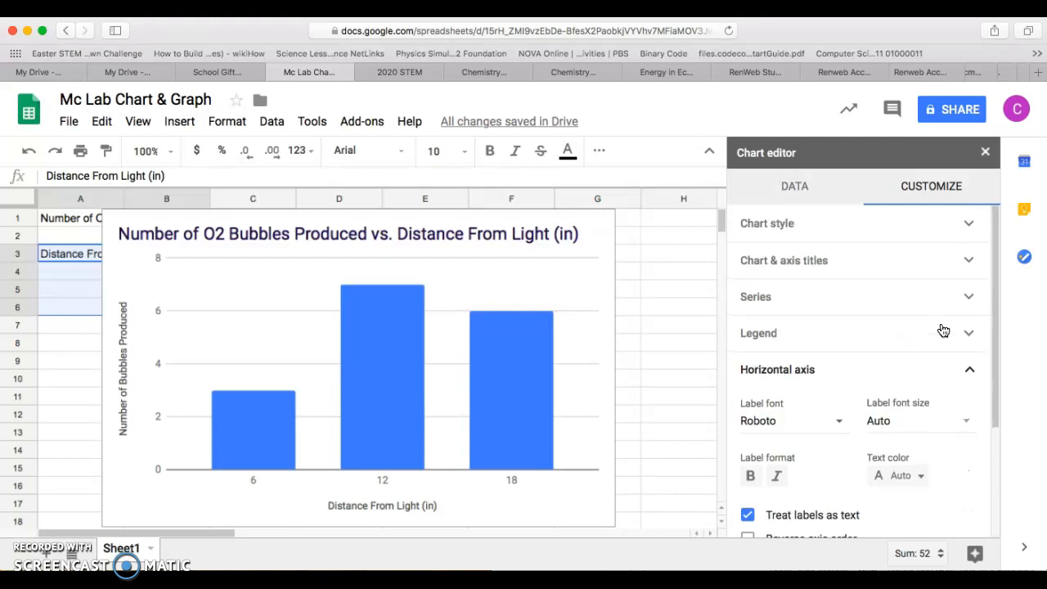
# Check the title text of the chart's horizontal axis among the chart and axis titles
pyautogui.click(942, 270)
pyautogui.scroll(-2, 926, 318)
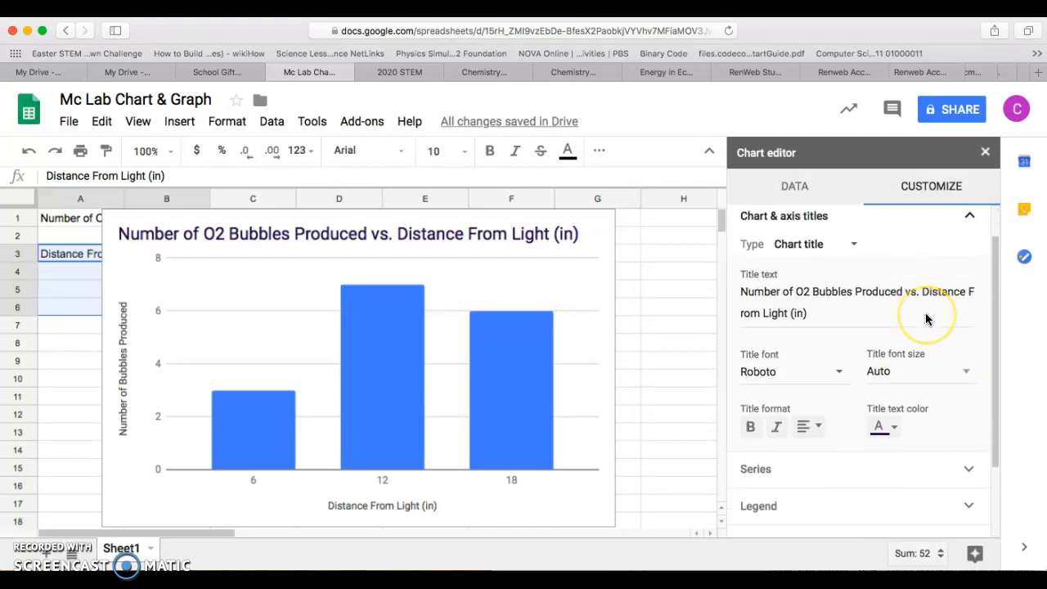
pyautogui.scroll(1, 927, 318)
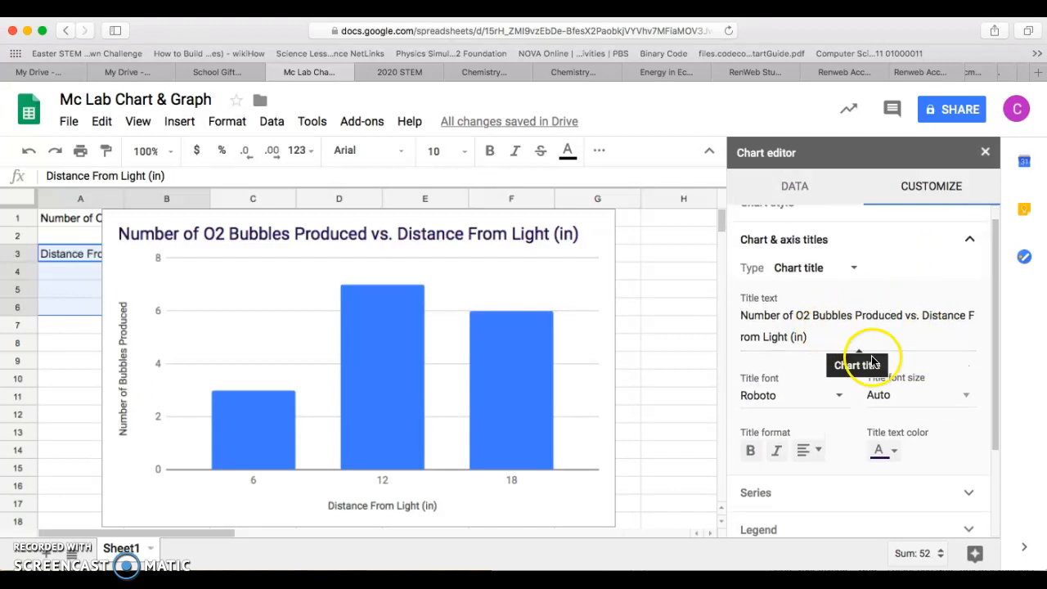
pyautogui.click(855, 270)
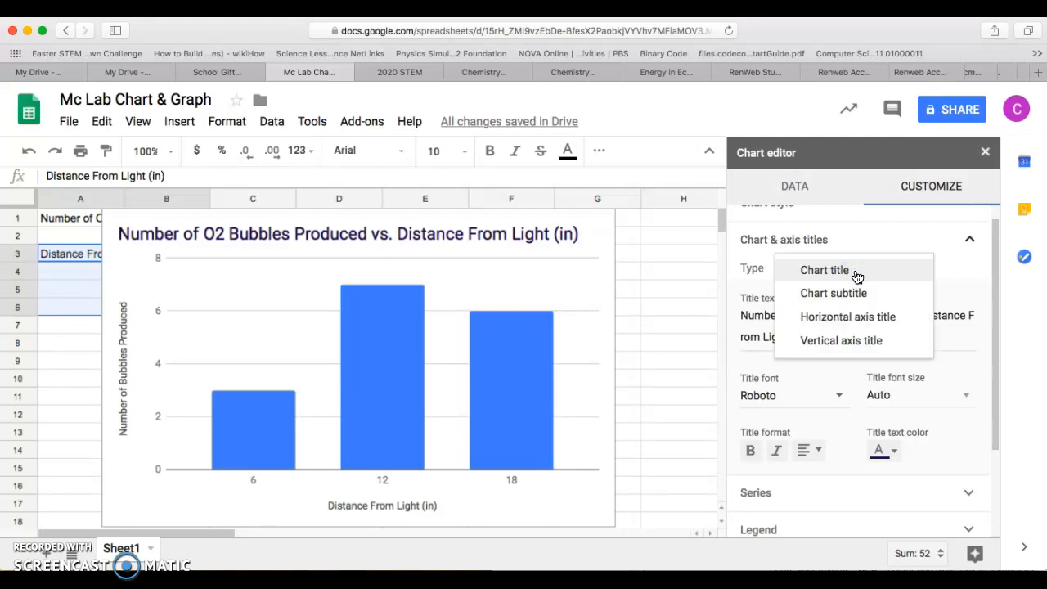
pyautogui.click(959, 273)
pyautogui.click(851, 270)
pyautogui.click(845, 319)
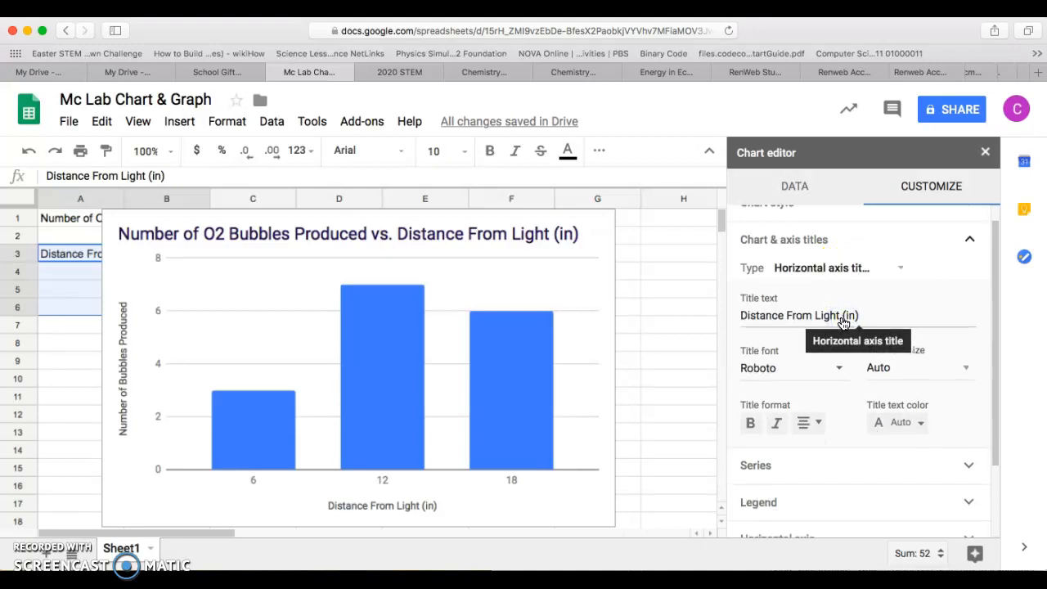
# Add "O2" before "Bubbles" in the vertical axis title so it reads "Number of O2 Bubbles Produced"
pyautogui.click(900, 270)
pyautogui.click(885, 294)
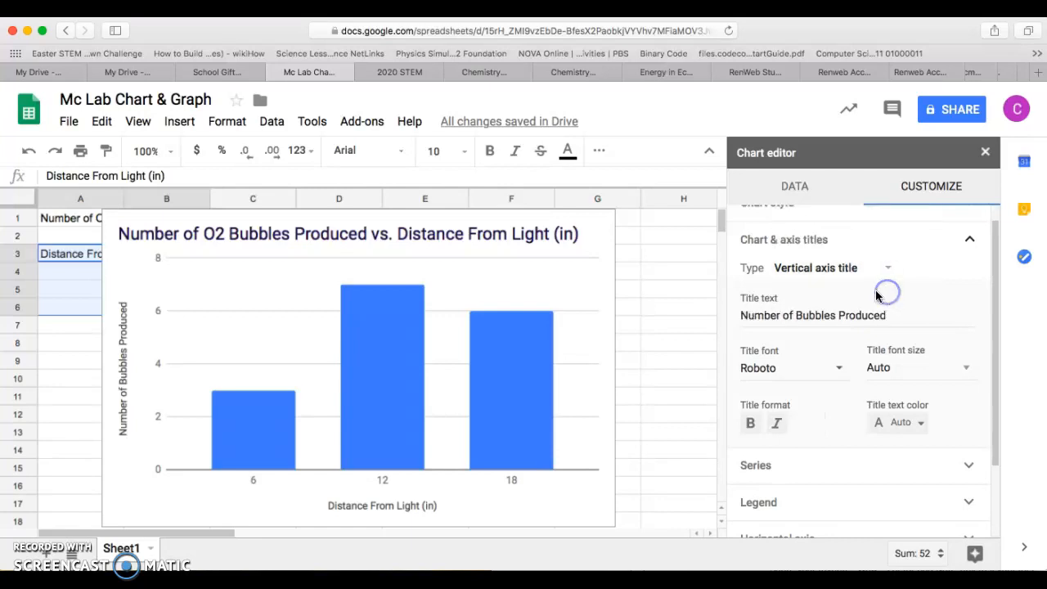
pyautogui.click(798, 318)
pyautogui.write('O2')
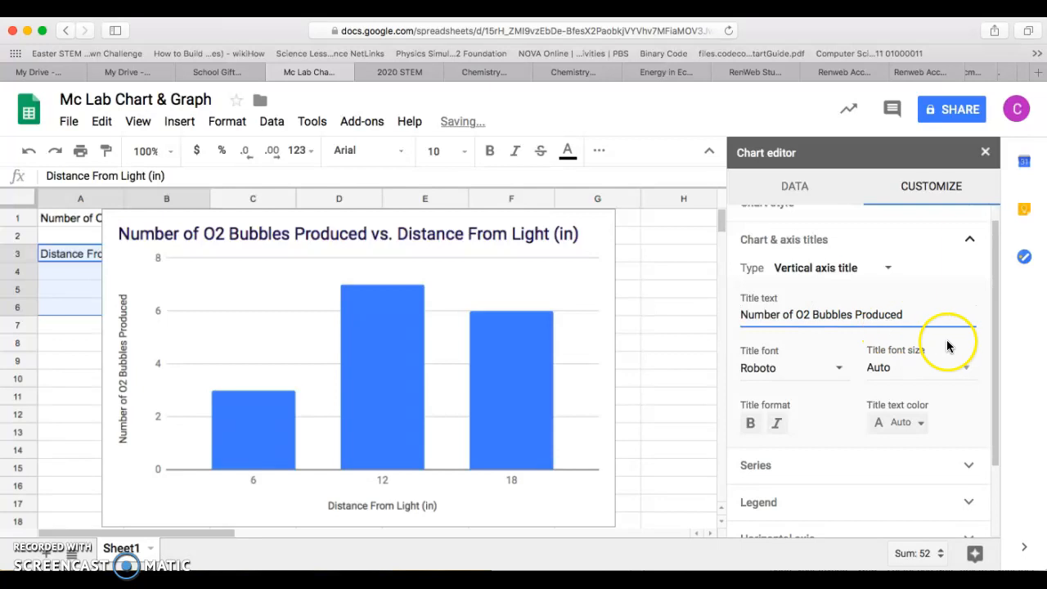
pyautogui.click(925, 317)
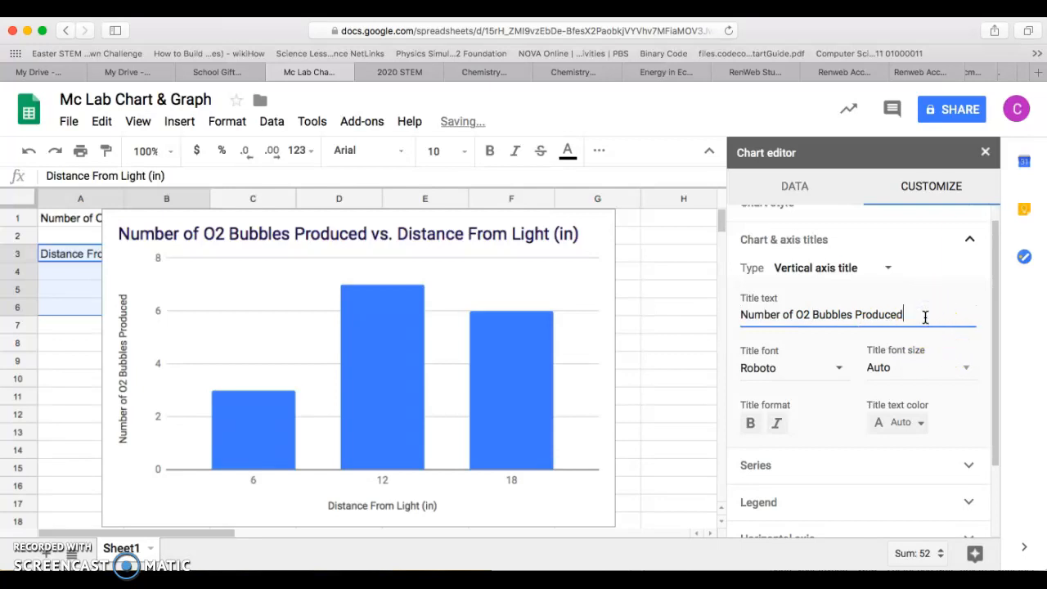
# Try dark green as the chart's background color and settle on light green
pyautogui.scroll(1, 872, 363)
pyautogui.click(931, 197)
pyautogui.scroll(-3, 882, 255)
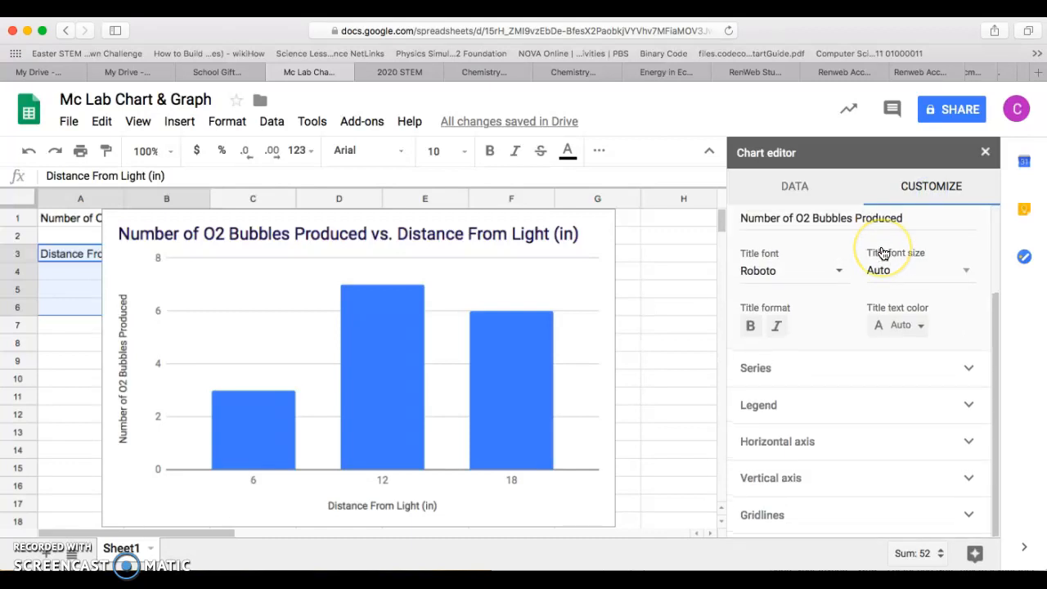
pyautogui.scroll(3, 801, 523)
pyautogui.click(813, 226)
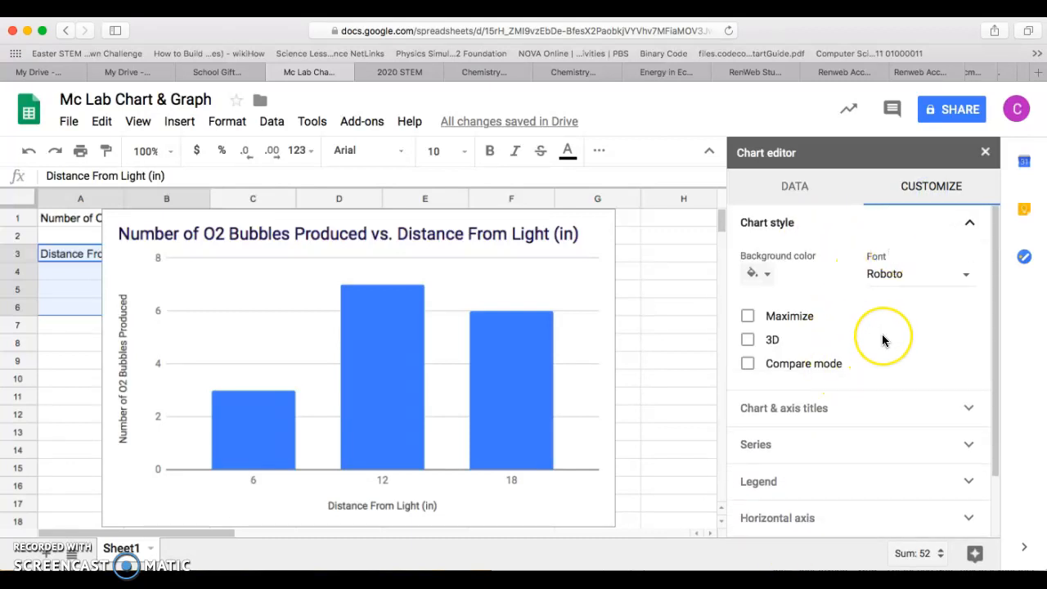
pyautogui.scroll(-1, 882, 337)
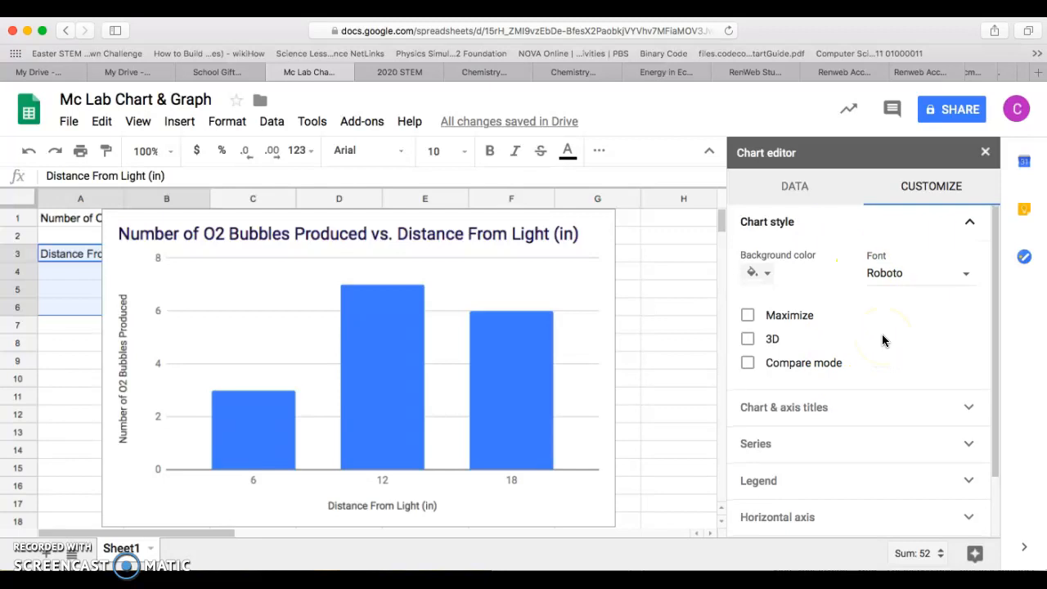
pyautogui.click(769, 270)
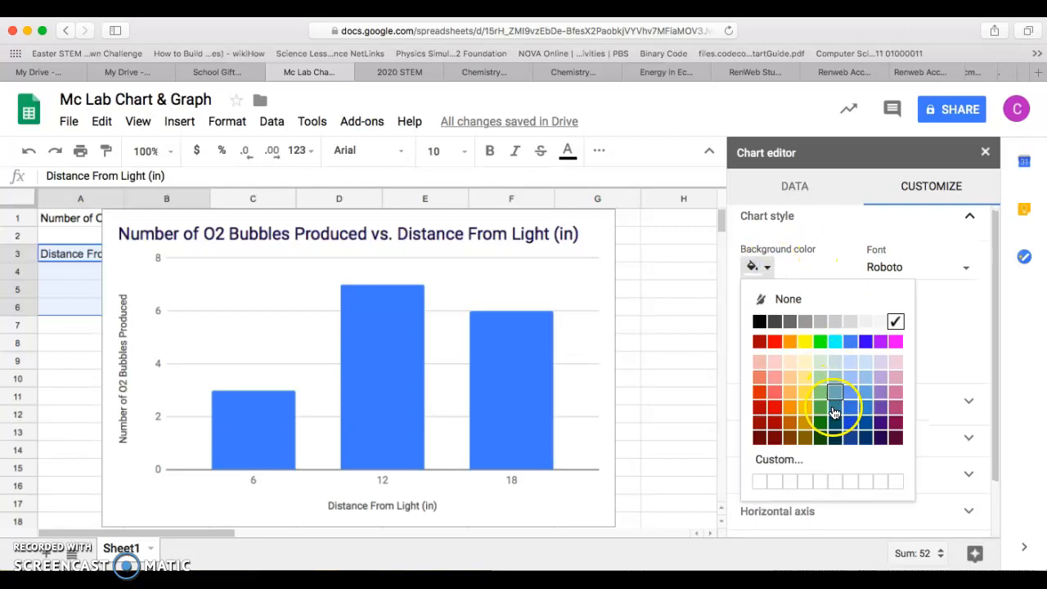
pyautogui.click(822, 445)
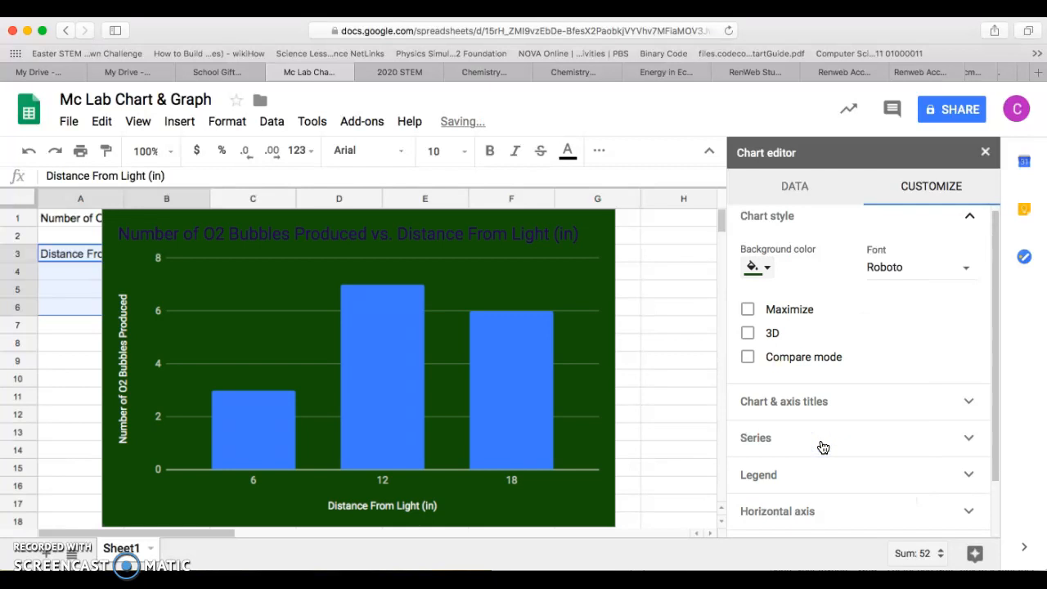
pyautogui.click(759, 267)
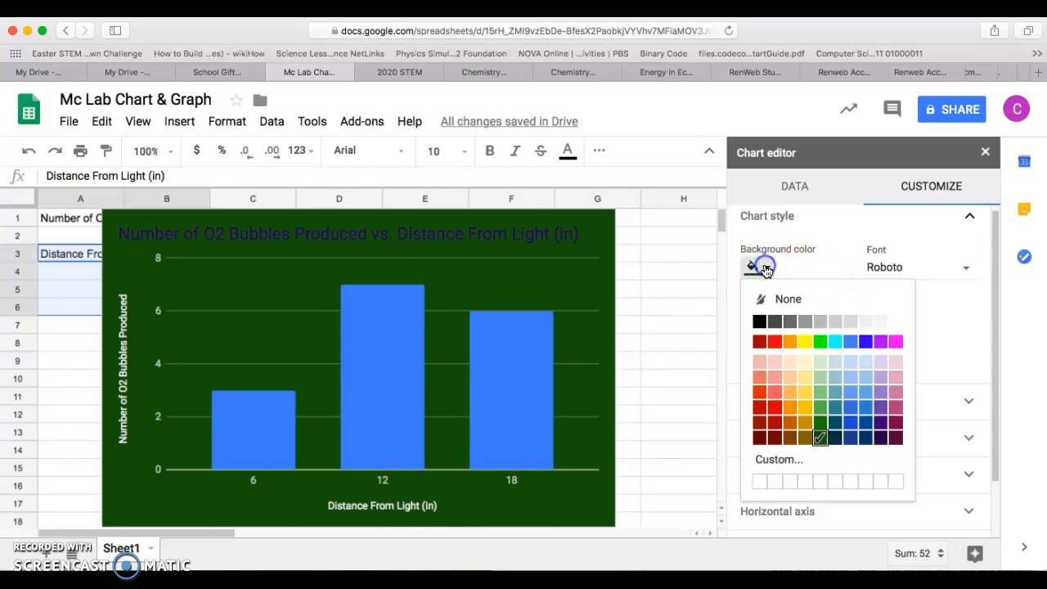
pyautogui.click(820, 378)
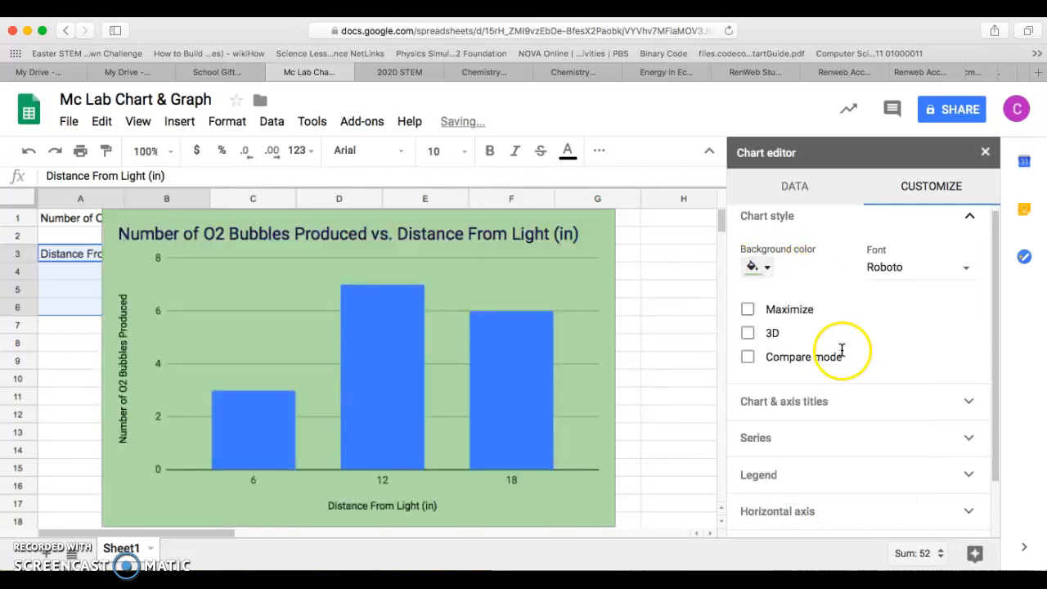
# Turn on 3D for the chart and try compare mode, leaving compare mode off
pyautogui.click(747, 333)
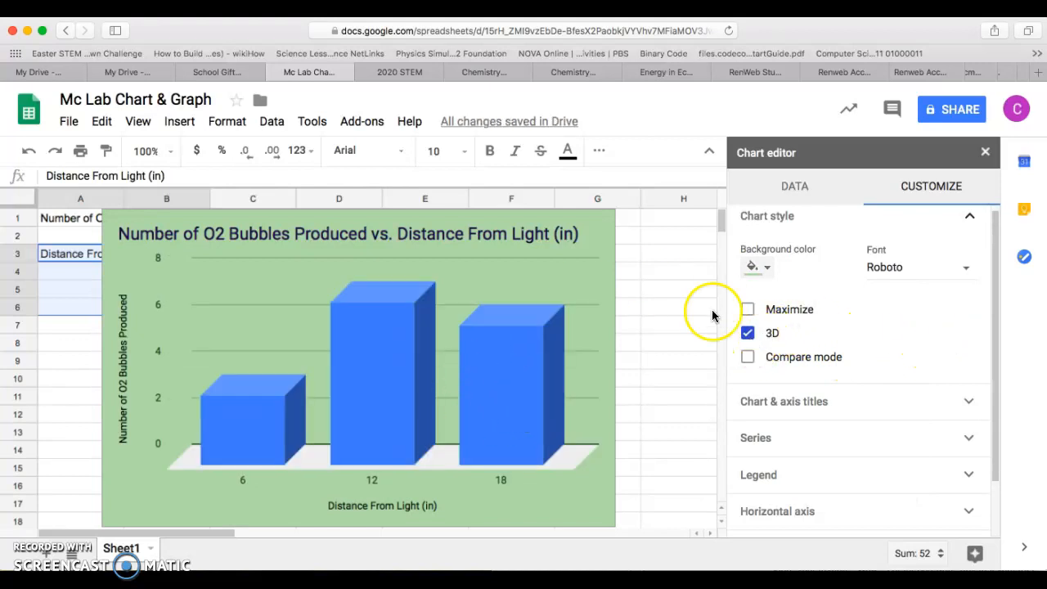
pyautogui.click(748, 358)
pyautogui.click(748, 357)
pyautogui.scroll(-2, 830, 343)
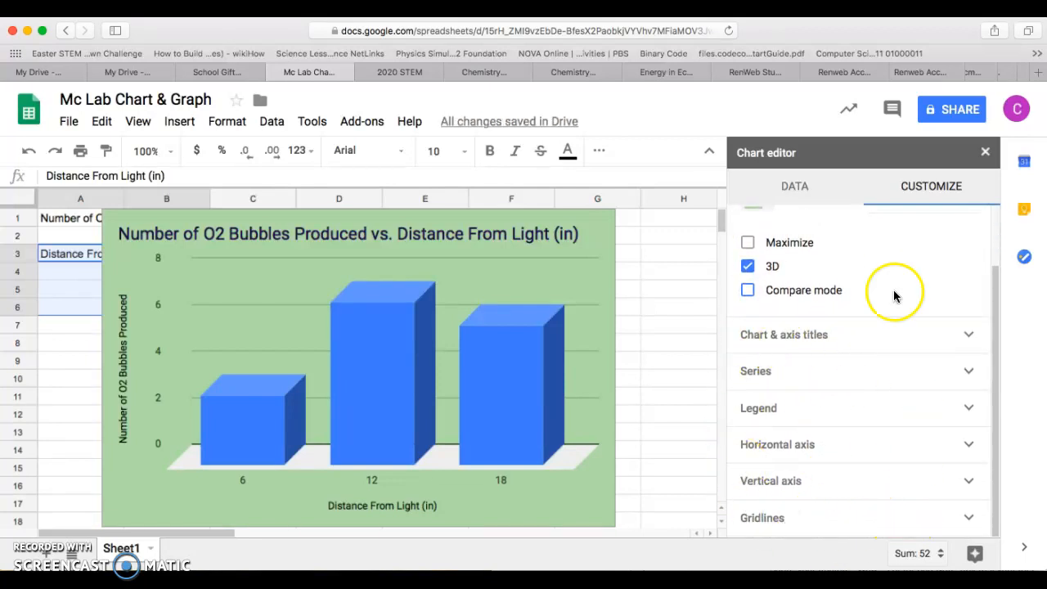
pyautogui.scroll(2, 811, 387)
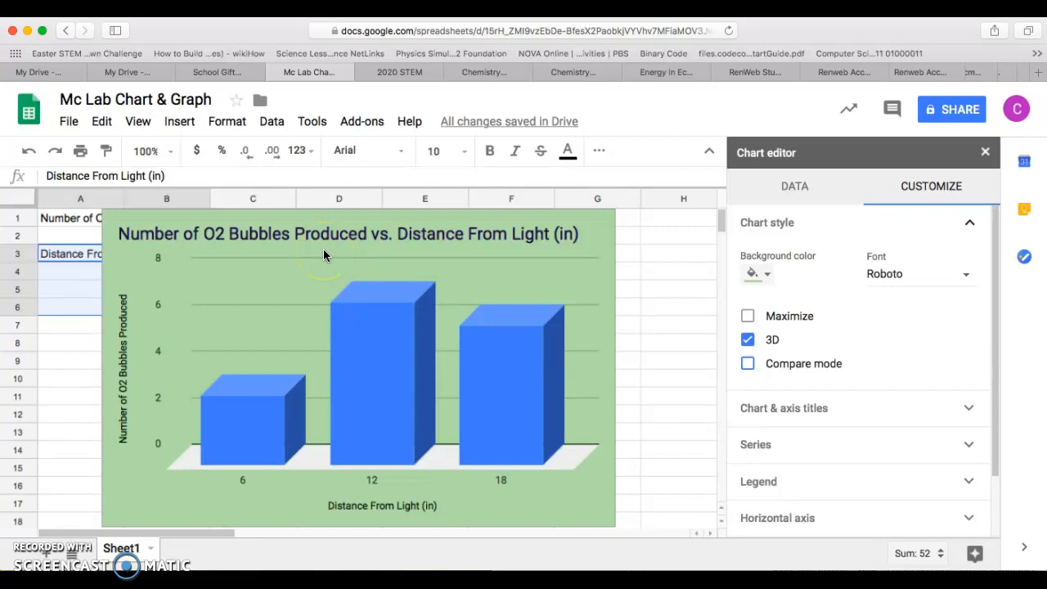
pyautogui.click(288, 267)
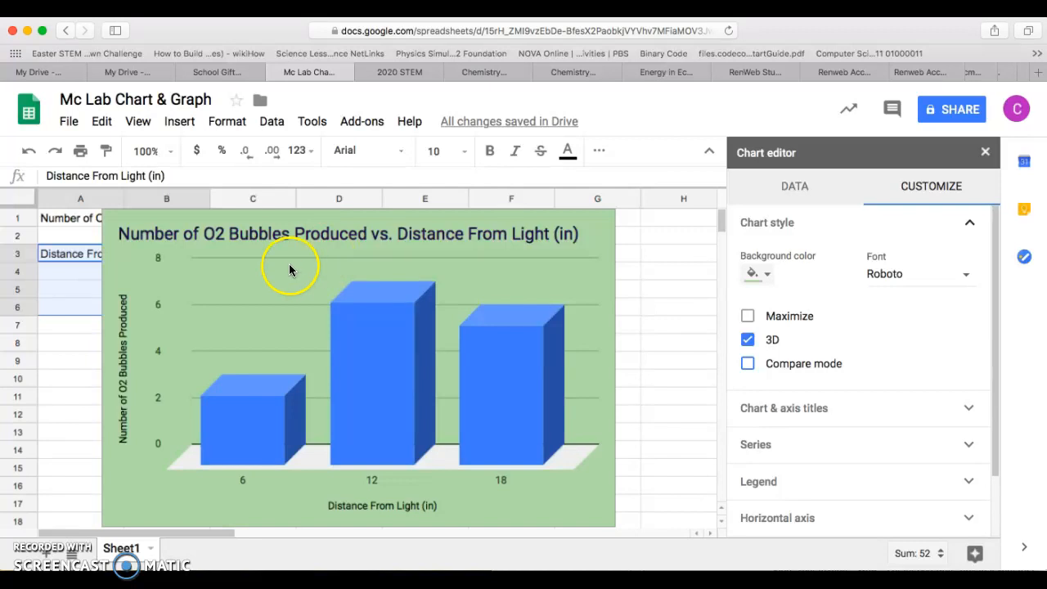